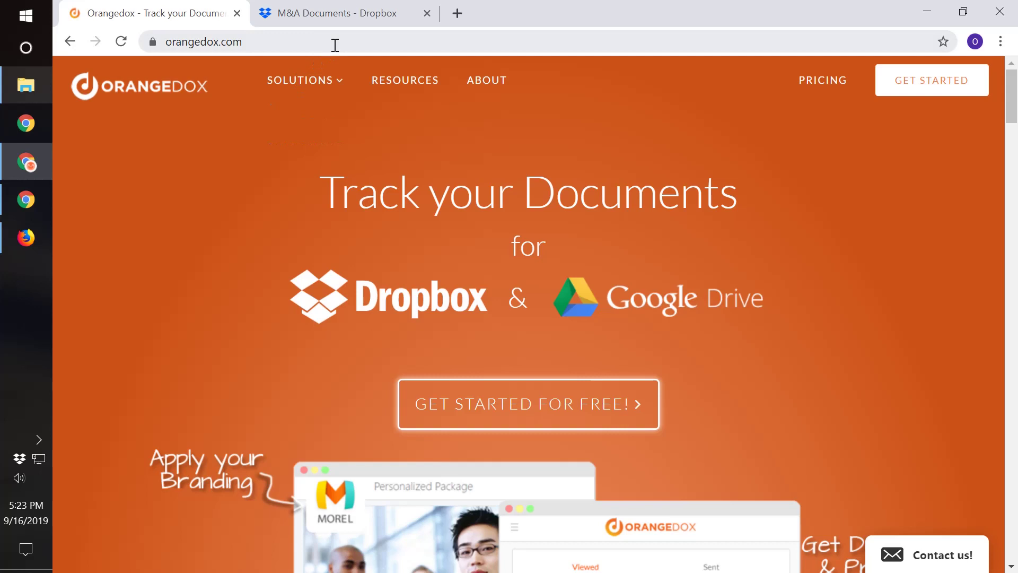
- Enter the free Orangedox app and reach the 'Compliance - Create Secure Data Rooms' page
{"action": "left_click", "coordinate": [530, 409]}
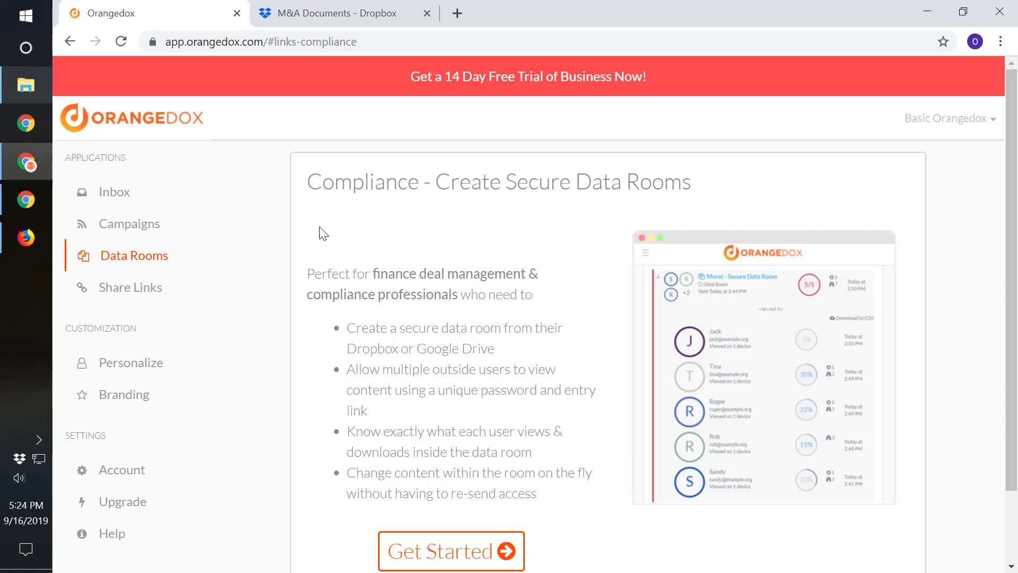
- Start a new data room labelled 'Acme Acquisition'
{"action": "left_click", "coordinate": [419, 551]}
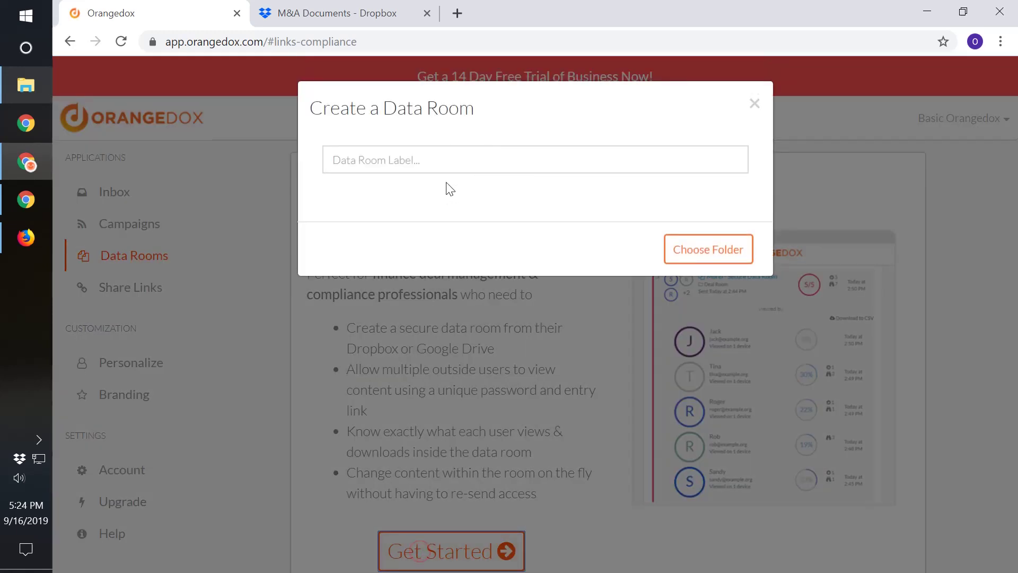
{"action": "left_click", "coordinate": [452, 168]}
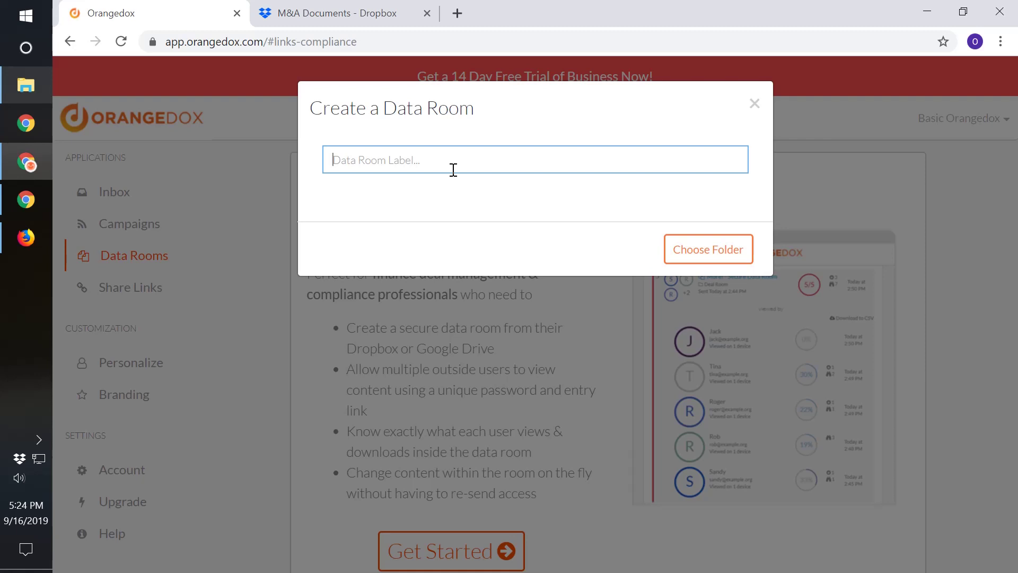
{"action": "type", "text": "Acme Acquisition"}
- Pick the M&A Documents folder inside Morel - Demo Company as the room's content
{"action": "left_click", "coordinate": [690, 248]}
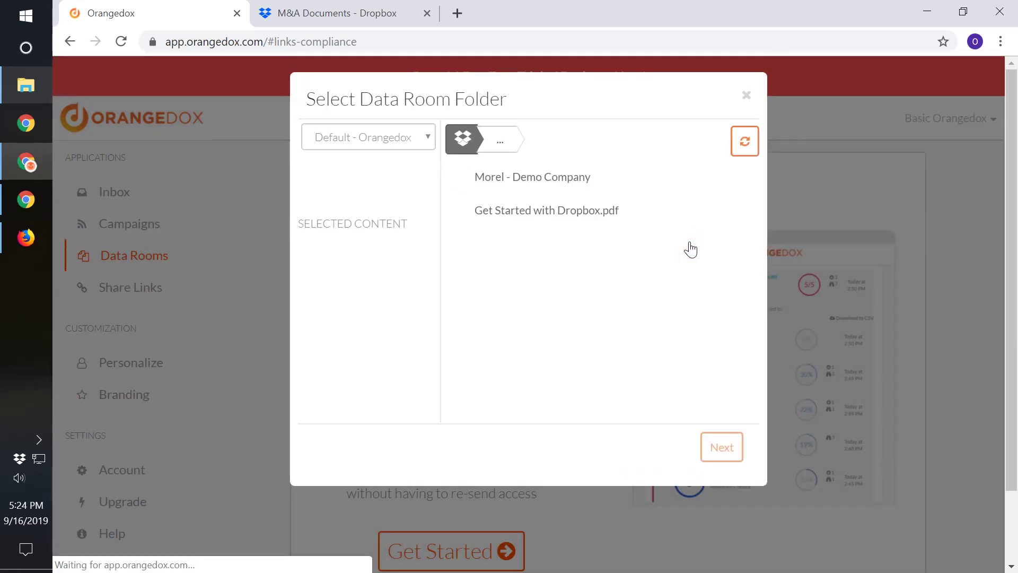
{"action": "left_click", "coordinate": [616, 181]}
{"action": "left_click", "coordinate": [614, 180]}
{"action": "left_click", "coordinate": [566, 176]}
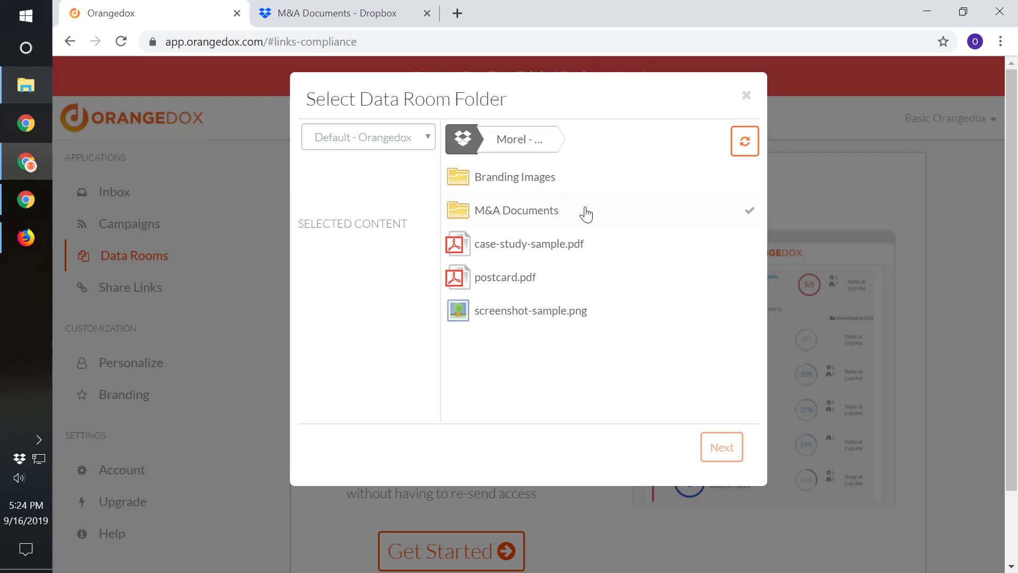
{"action": "left_click", "coordinate": [586, 214]}
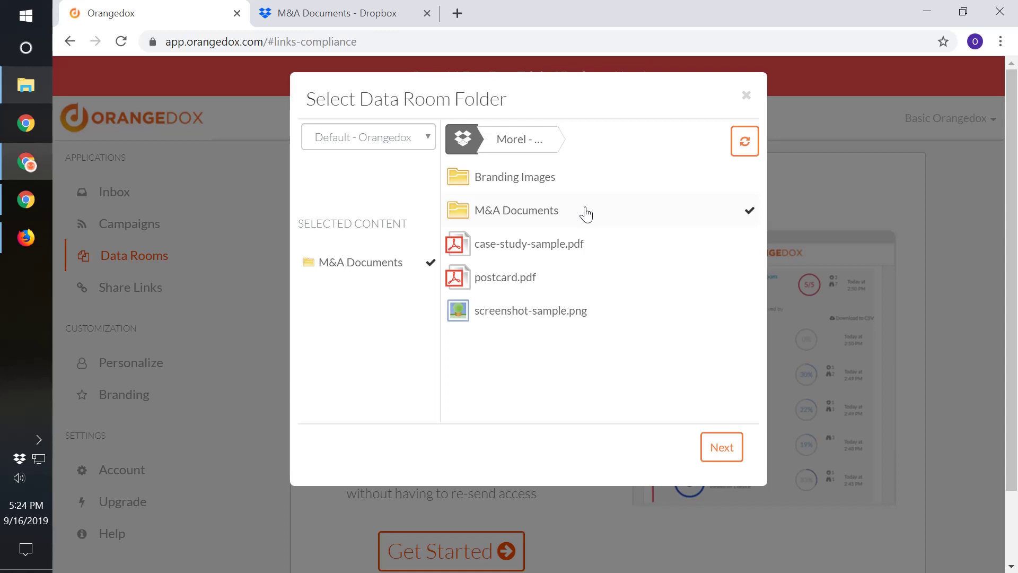
- Import the four room participants from data-room-5.csv
{"action": "left_click", "coordinate": [714, 447]}
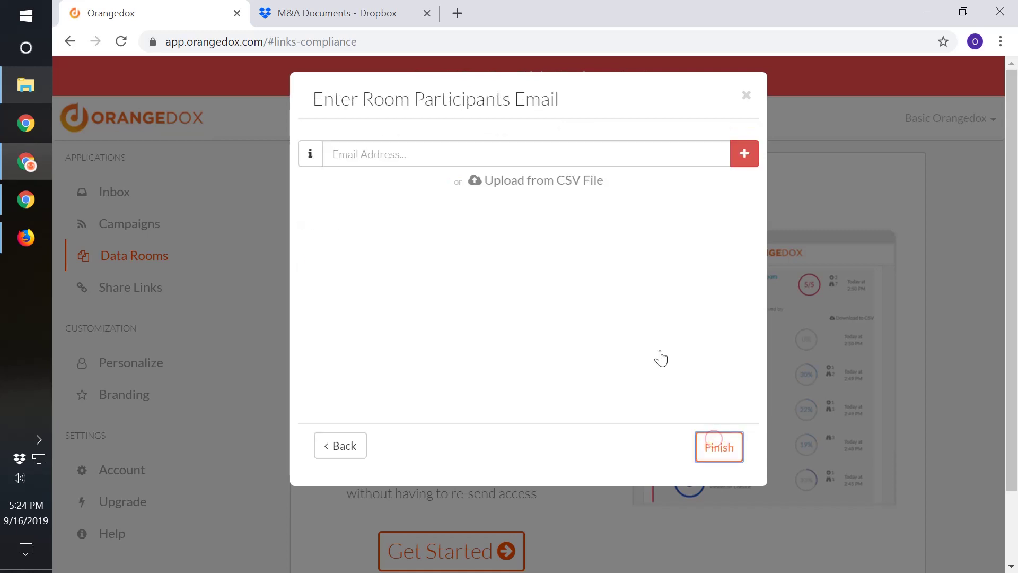
{"action": "left_click", "coordinate": [593, 159]}
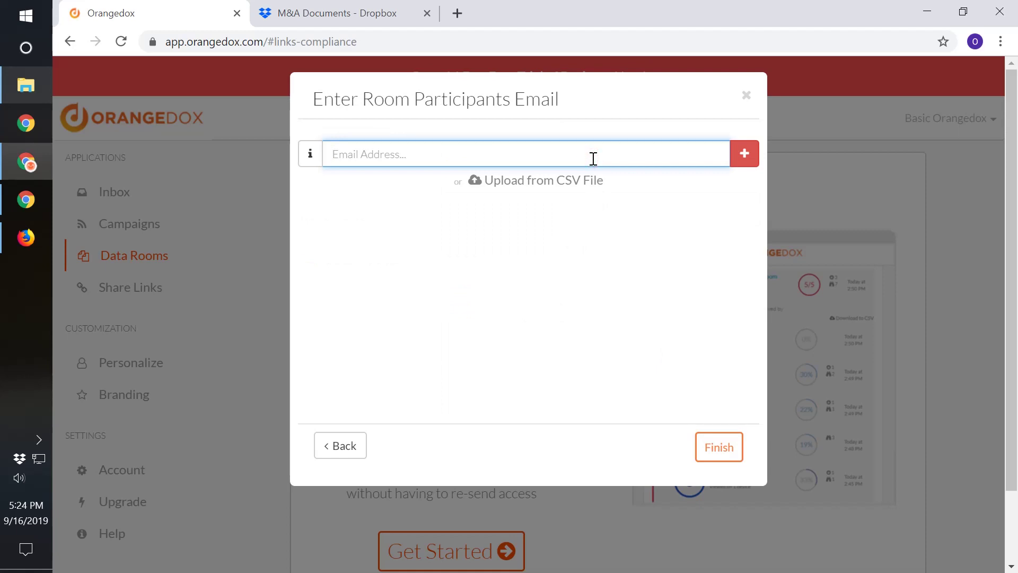
{"action": "left_click", "coordinate": [568, 181]}
{"action": "left_click", "coordinate": [546, 281]}
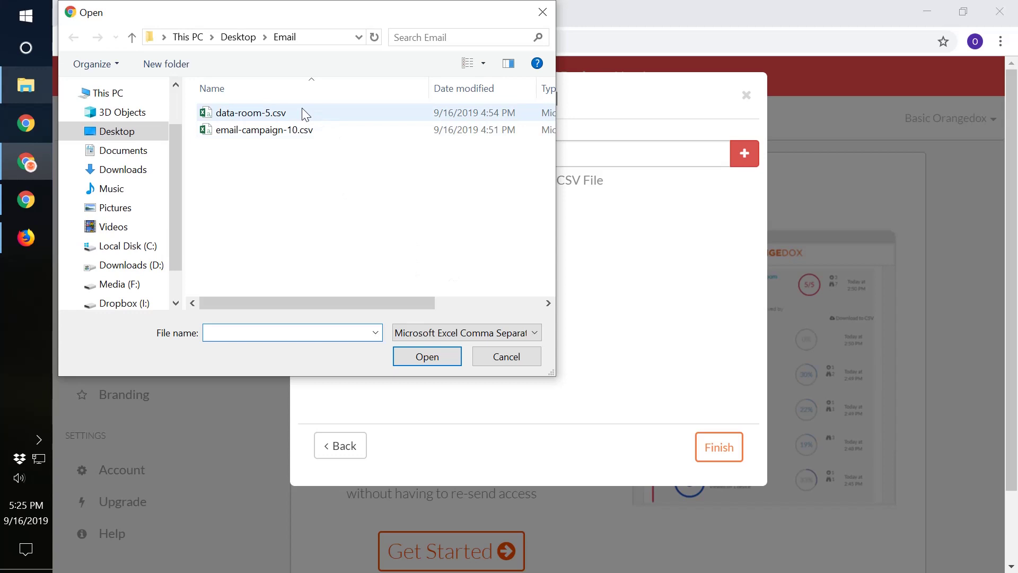
{"action": "left_click", "coordinate": [302, 109]}
{"action": "left_click", "coordinate": [427, 356]}
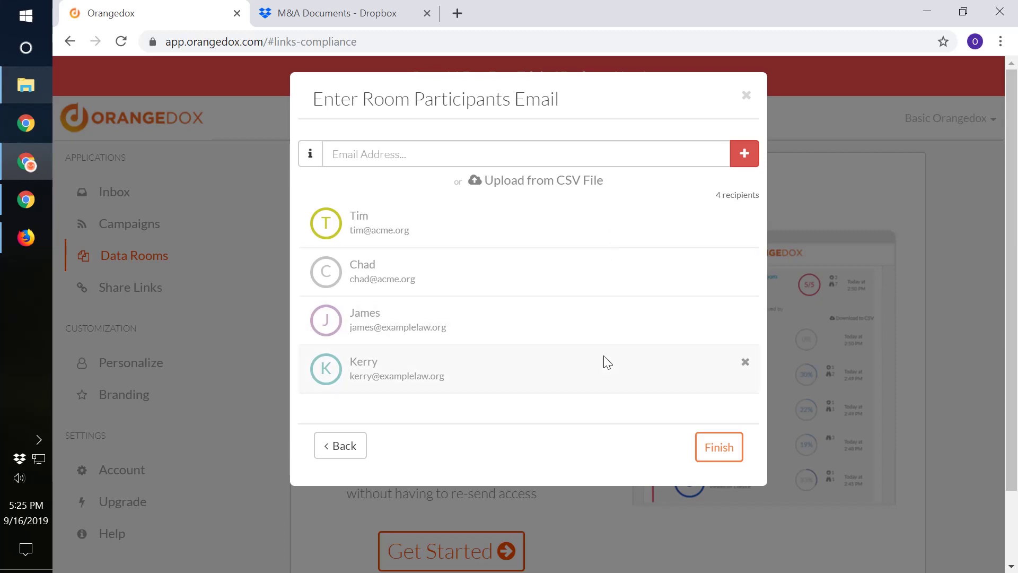
- Finish the room, copy the first participant's link and password, and open a Chrome Guest window
{"action": "left_click", "coordinate": [705, 451]}
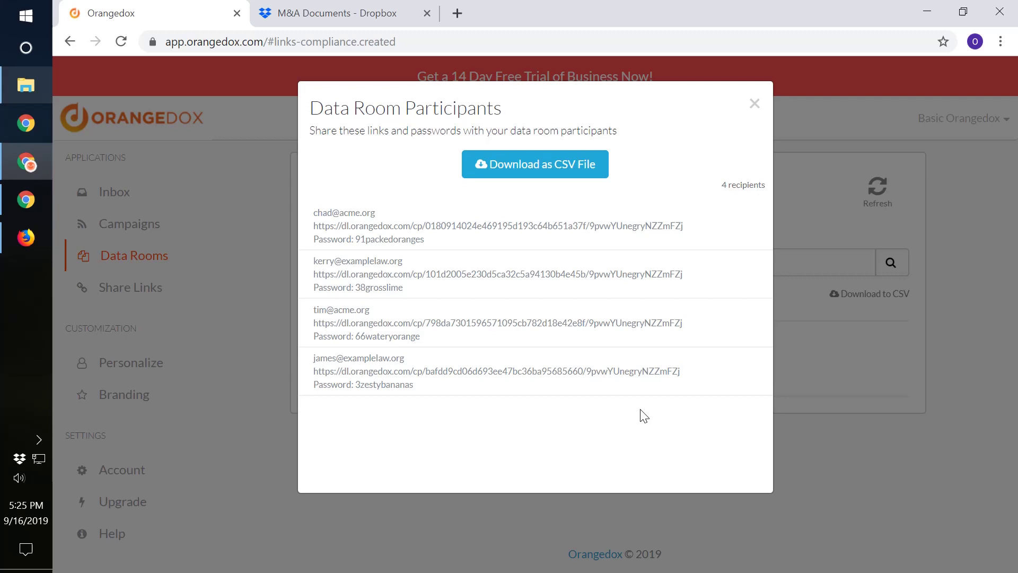
{"action": "mouse_move", "coordinate": [647, 245]}
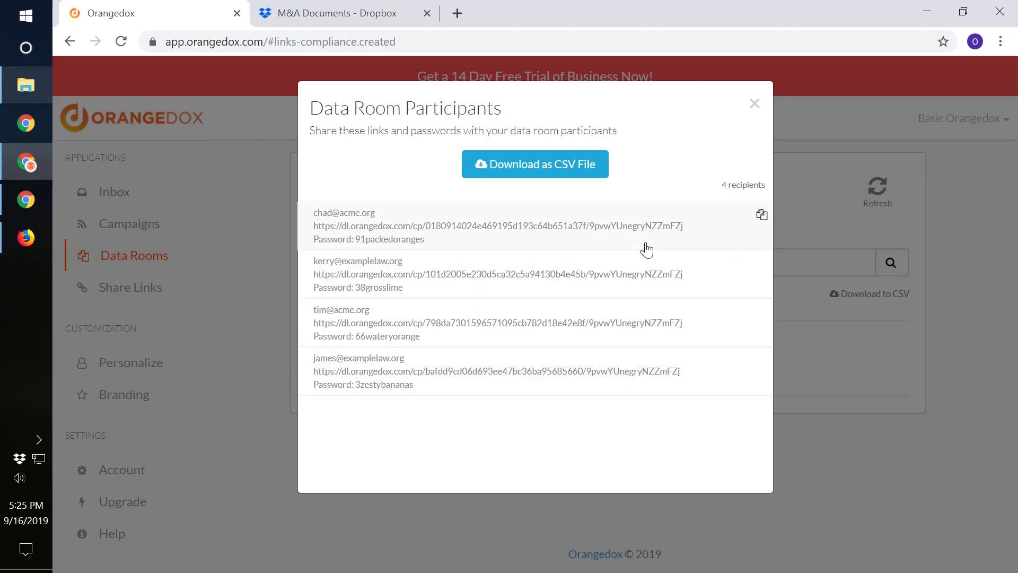
{"action": "left_click", "coordinate": [709, 231]}
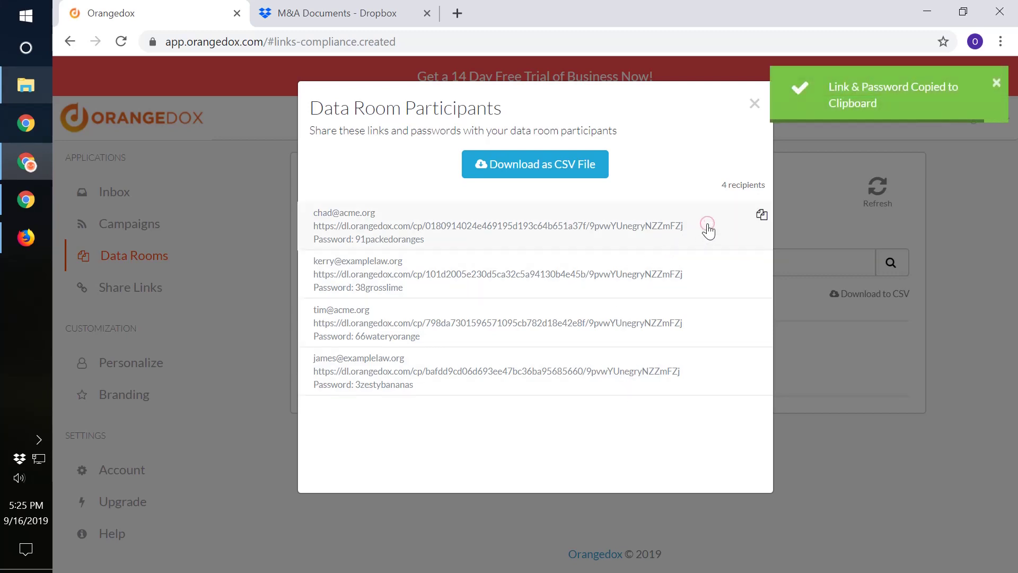
{"action": "left_click", "coordinate": [33, 204]}
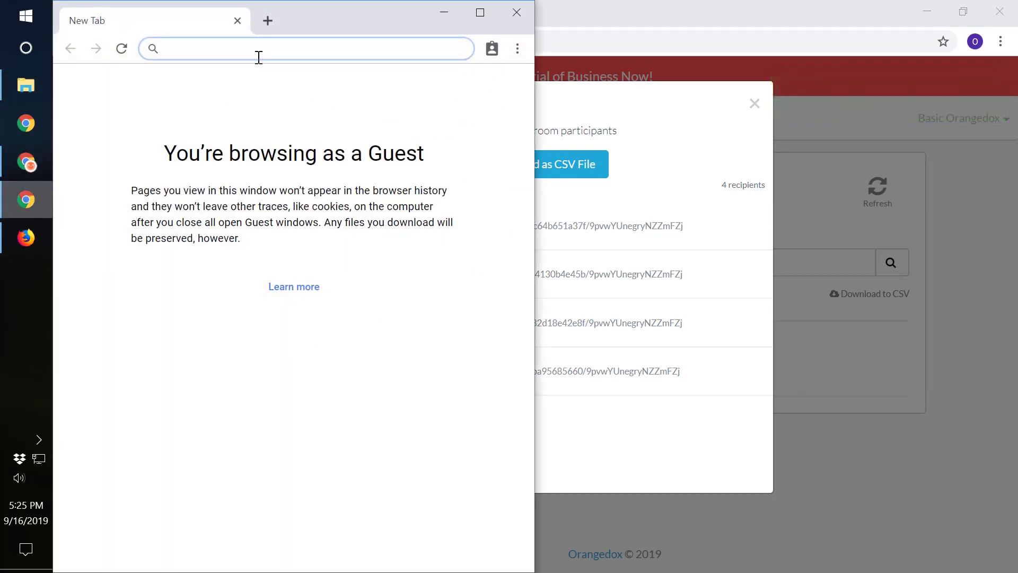
- Load the participant's link without its password part, then paste the password into Enter Password
{"action": "key", "text": "ctrl+v"}
{"action": "double_click", "coordinate": [408, 53]}
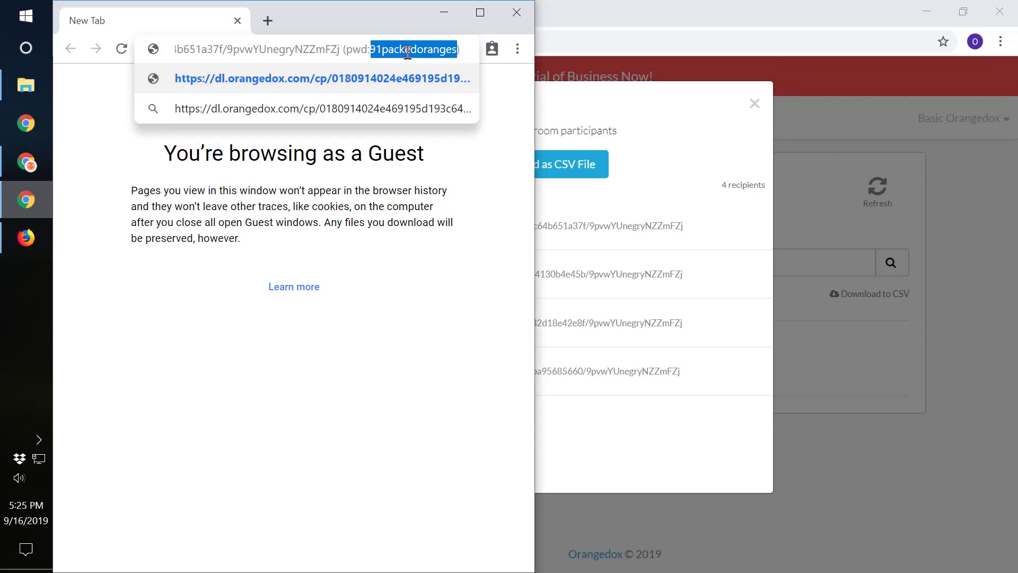
{"action": "key", "text": "ctrl+x"}
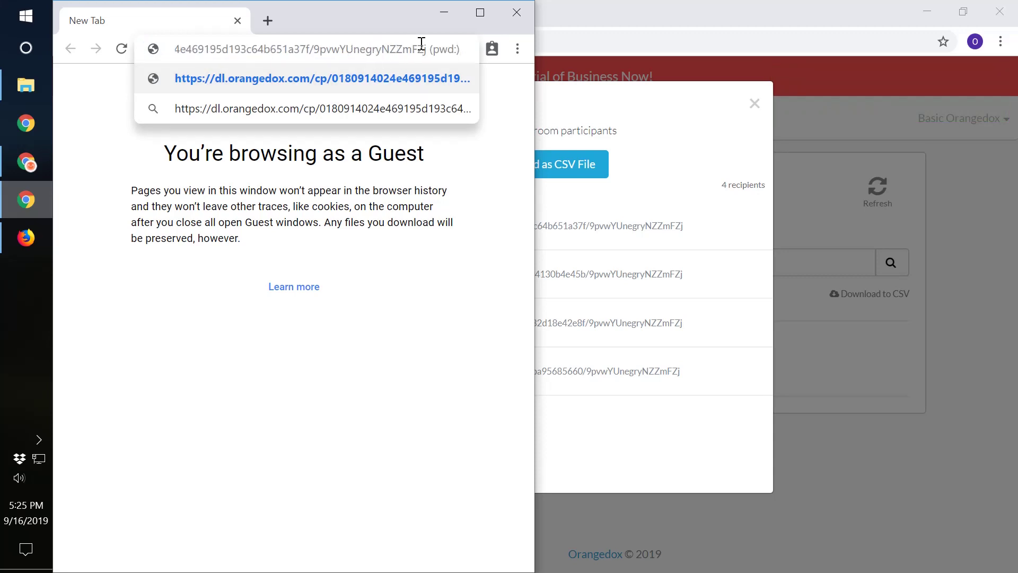
{"action": "left_click_drag", "start_coordinate": [427, 48], "coordinate": [461, 48]}
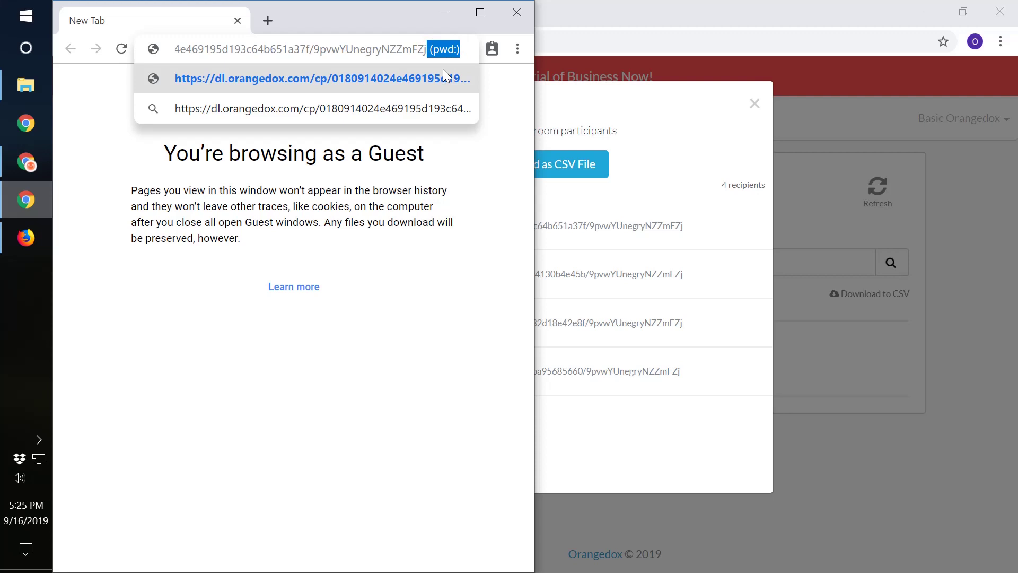
{"action": "key", "text": "BackSpace"}
{"action": "key", "text": "Return"}
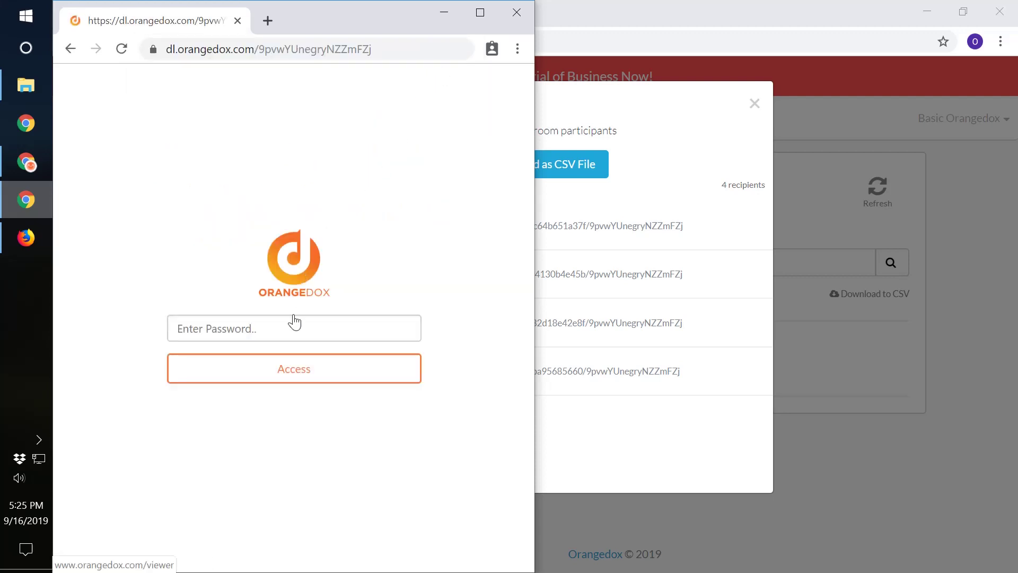
{"action": "left_click", "coordinate": [301, 333]}
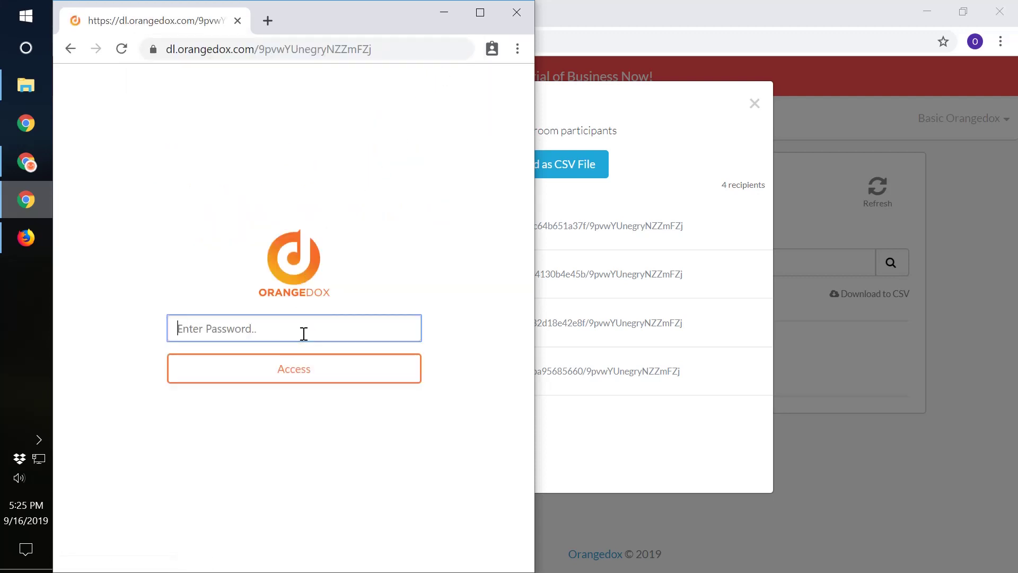
{"action": "key", "text": "ctrl+v"}
- Unlock the room, preview and download Morel Investor Presentation.pptx, then return to M&A Documents
{"action": "left_click", "coordinate": [290, 370]}
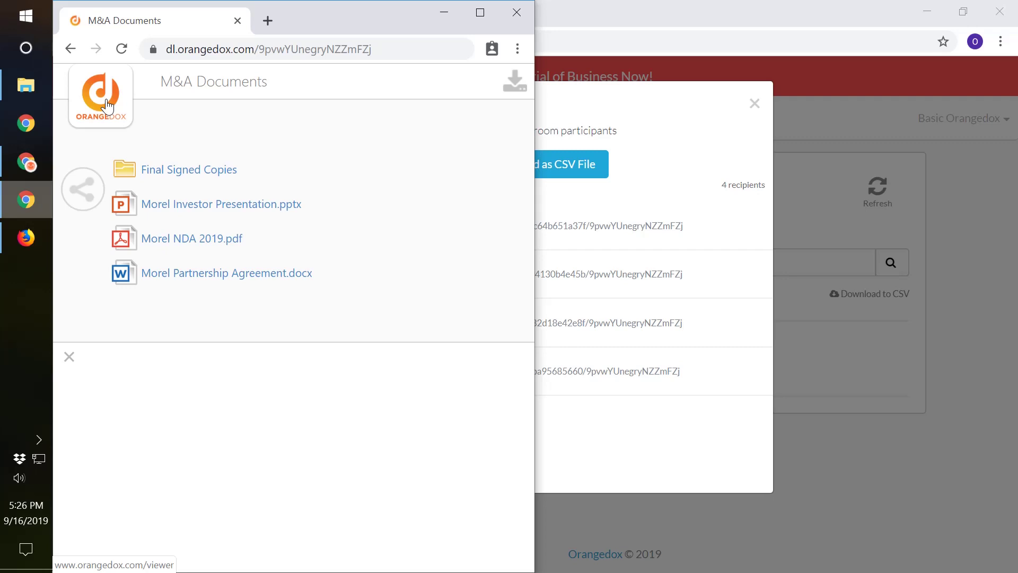
{"action": "left_click", "coordinate": [71, 357]}
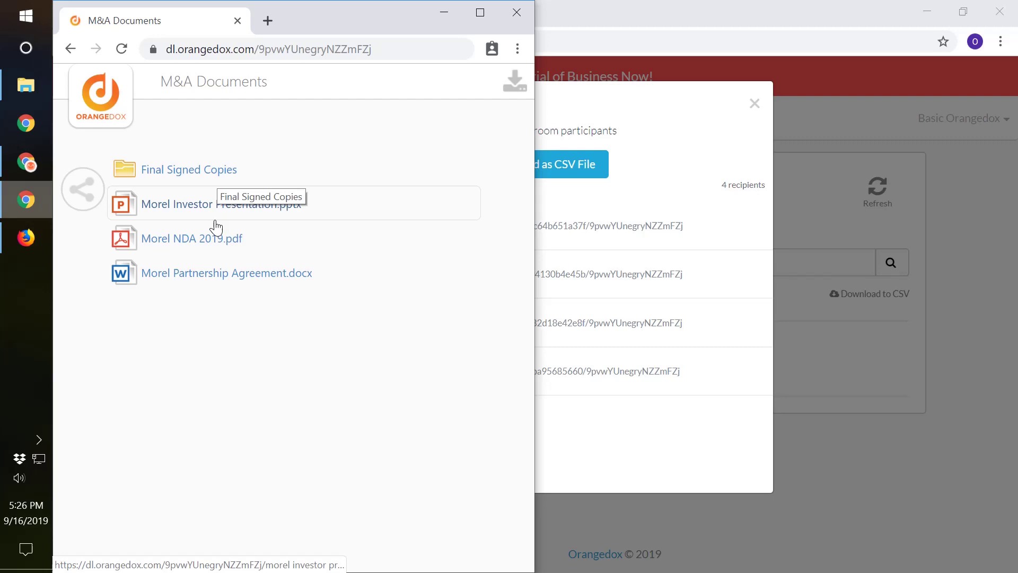
{"action": "left_click", "coordinate": [260, 212]}
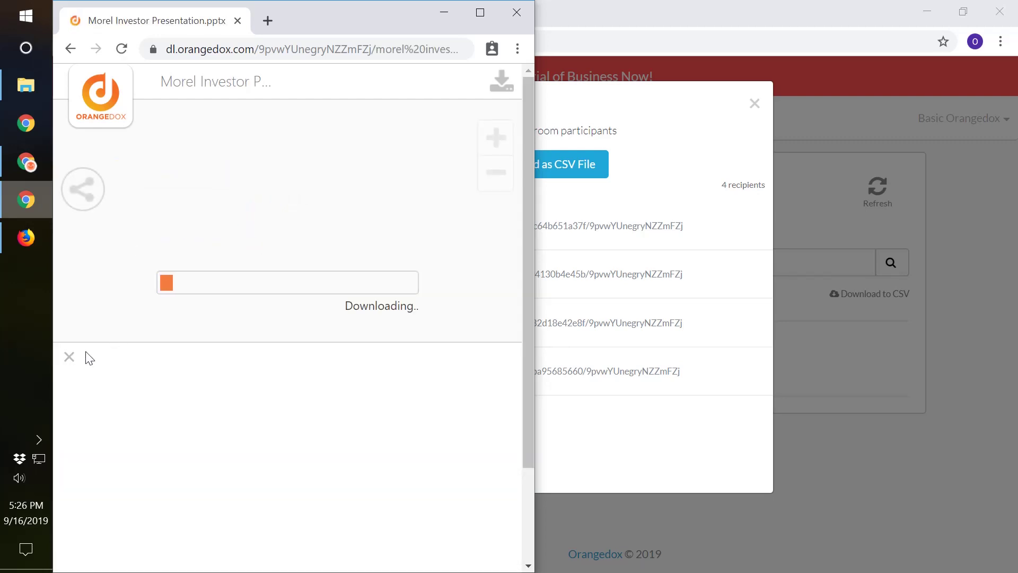
{"action": "left_click", "coordinate": [69, 357]}
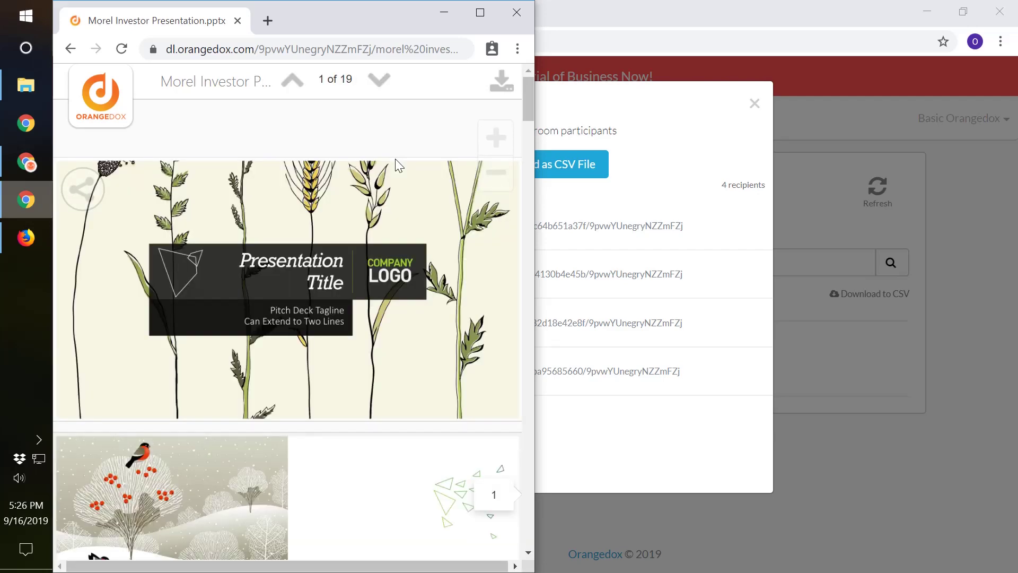
{"action": "scroll", "coordinate": [312, 348], "scroll_direction": "down", "scroll_amount": 20}
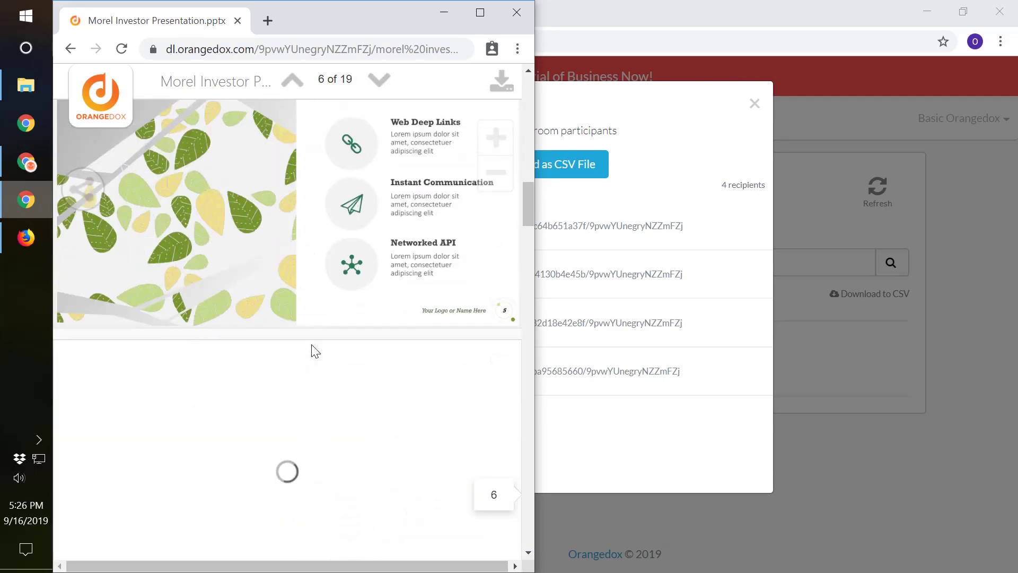
{"action": "scroll", "coordinate": [314, 349], "scroll_direction": "up", "scroll_amount": 15}
{"action": "scroll", "coordinate": [398, 223], "scroll_direction": "down", "scroll_amount": 4}
{"action": "scroll", "coordinate": [399, 223], "scroll_direction": "down", "scroll_amount": 5}
{"action": "left_click", "coordinate": [500, 83]}
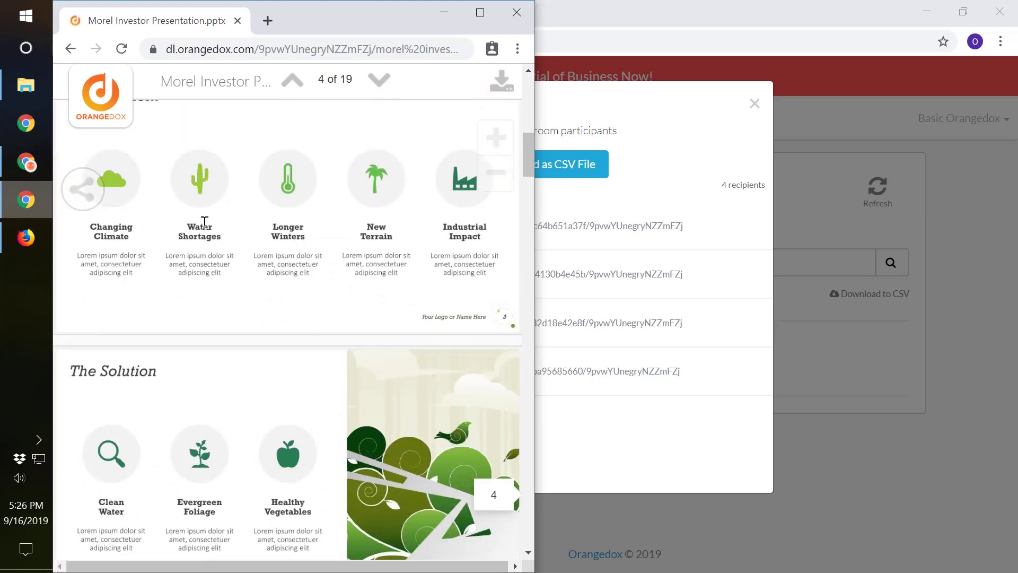
{"action": "left_click", "coordinate": [74, 49]}
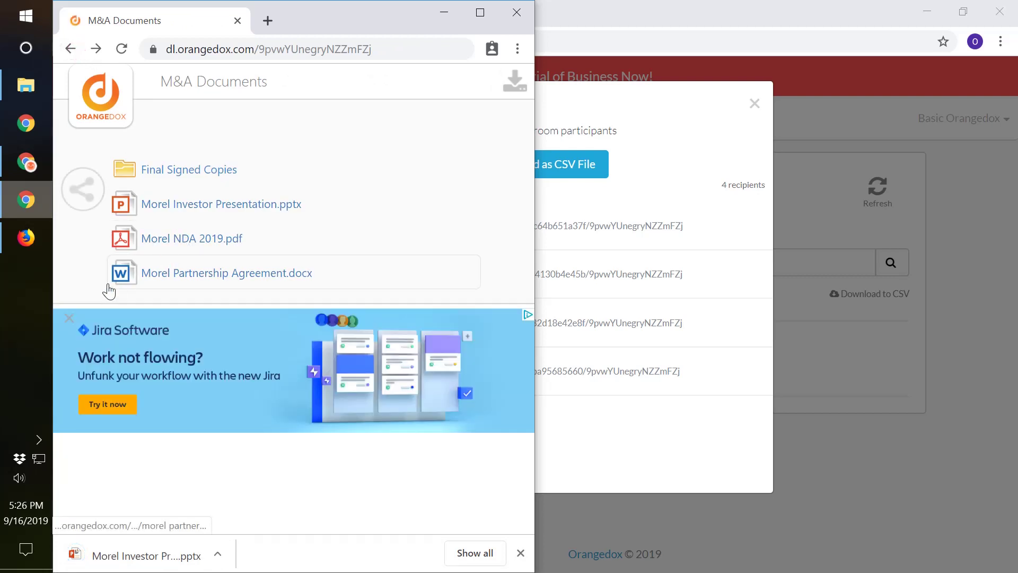
- Preview Morel NDA 2019.pdf past its ad, then return to the M&A Documents list
{"action": "left_click", "coordinate": [206, 241]}
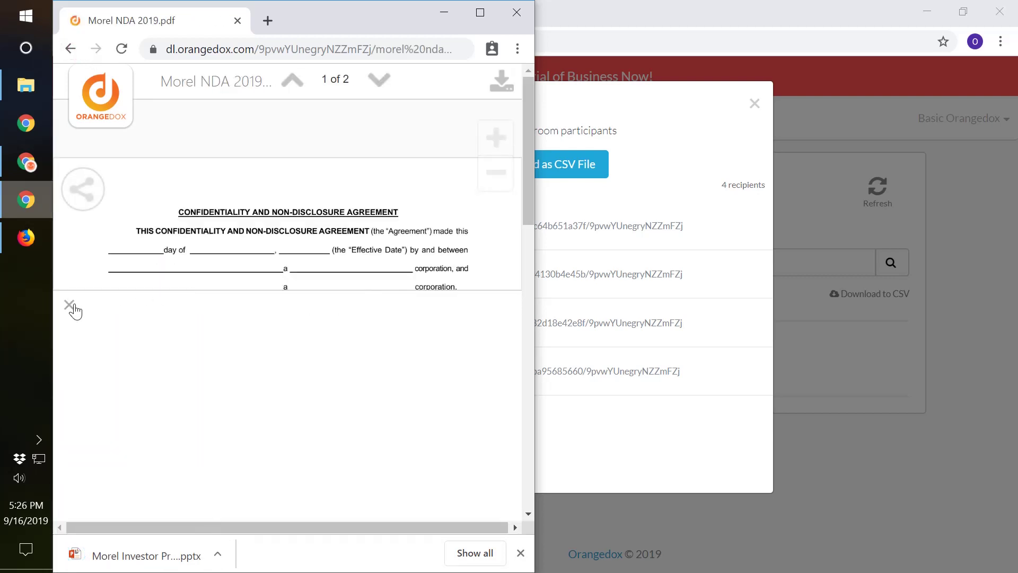
{"action": "left_click", "coordinate": [69, 306]}
{"action": "scroll", "coordinate": [371, 296], "scroll_direction": "down", "scroll_amount": 10}
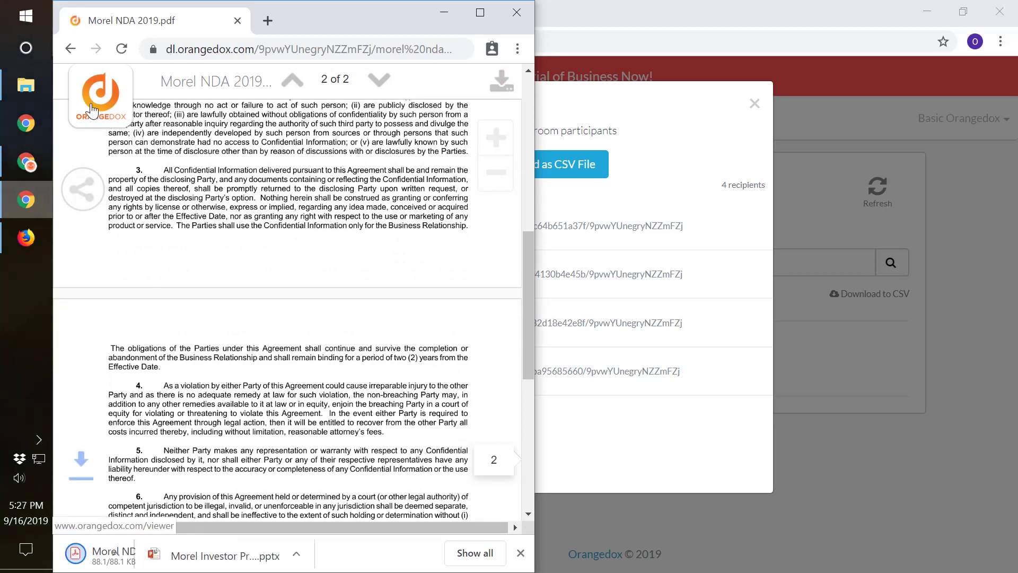
{"action": "left_click", "coordinate": [70, 49]}
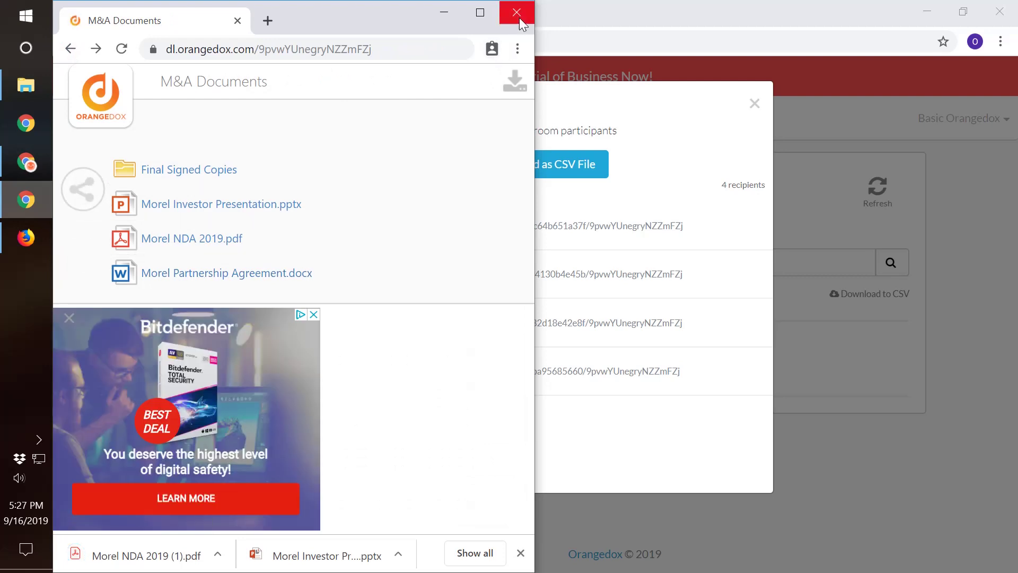
- Close the guest window, copy another participant's link and password, and switch to Firefox
{"action": "left_click", "coordinate": [518, 13]}
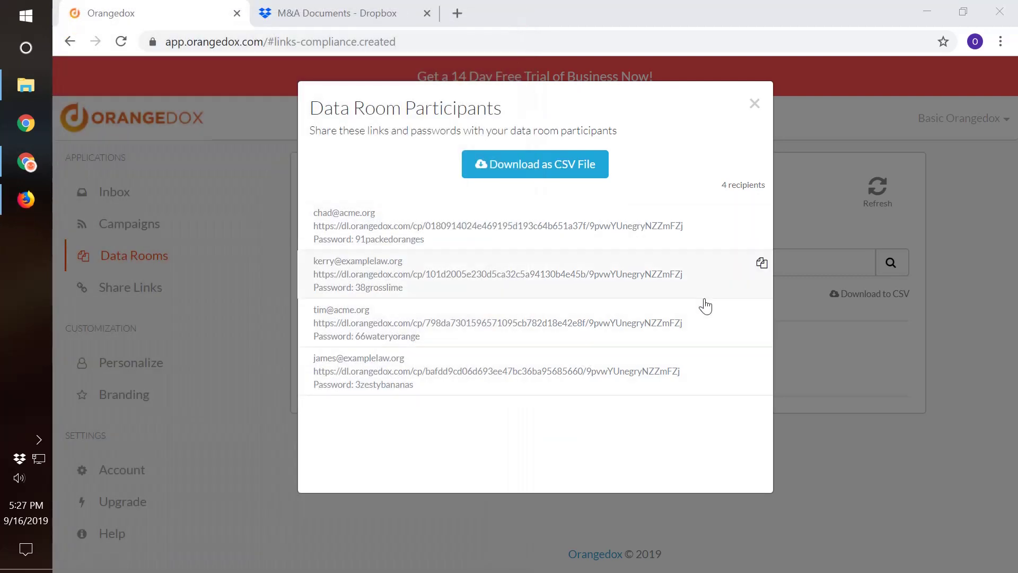
{"action": "left_click", "coordinate": [761, 264]}
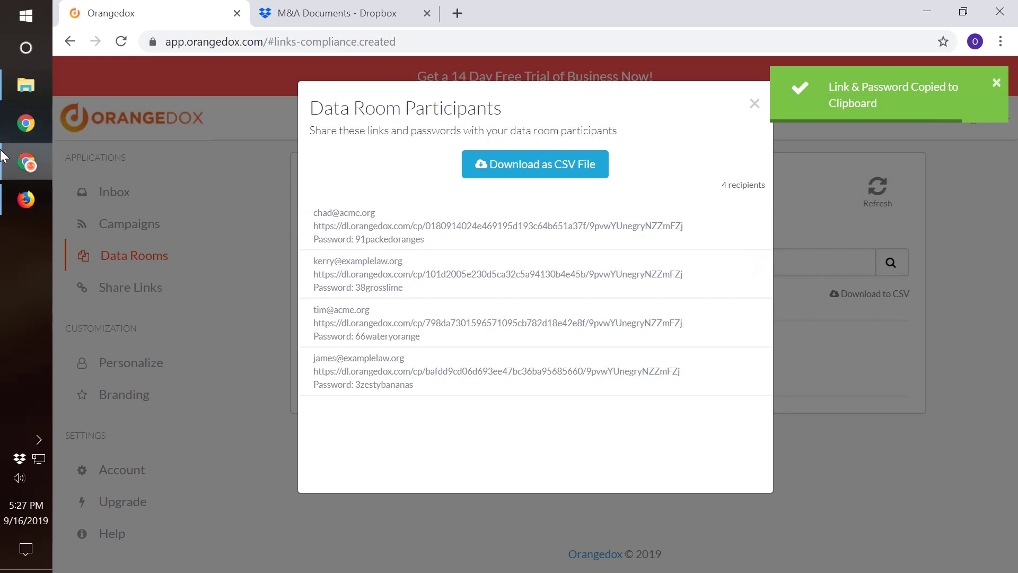
{"action": "left_click", "coordinate": [25, 199]}
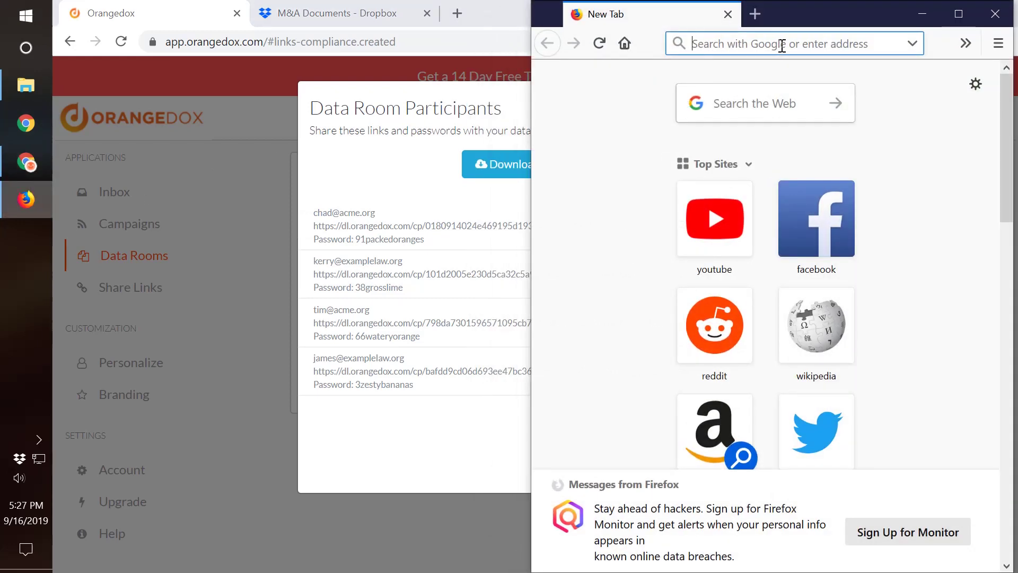
- Load that participant's link without the password text, then unlock the room with the password
{"action": "key", "text": "ctrl+v"}
{"action": "double_click", "coordinate": [871, 44]}
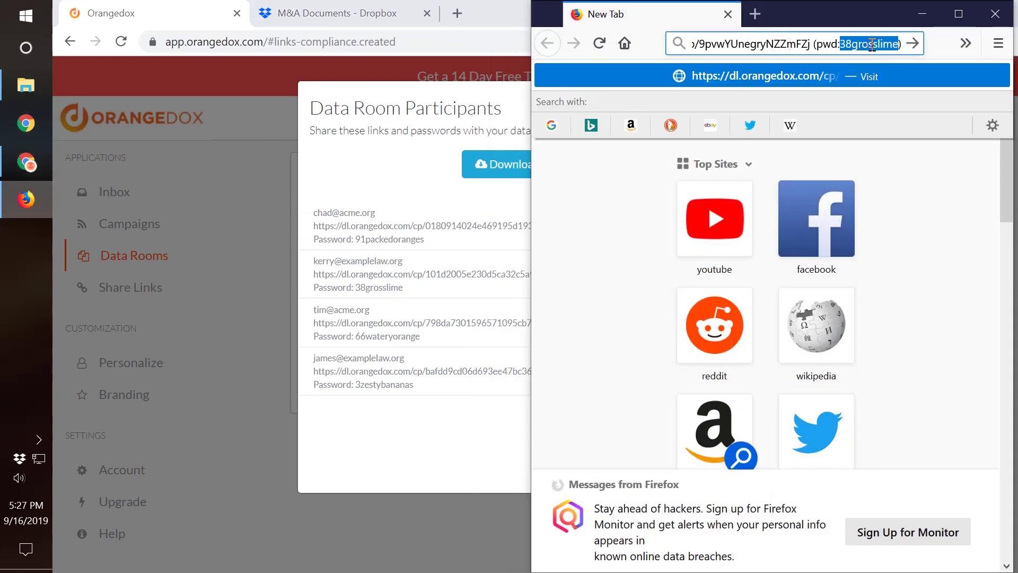
{"action": "key", "text": "ctrl+x"}
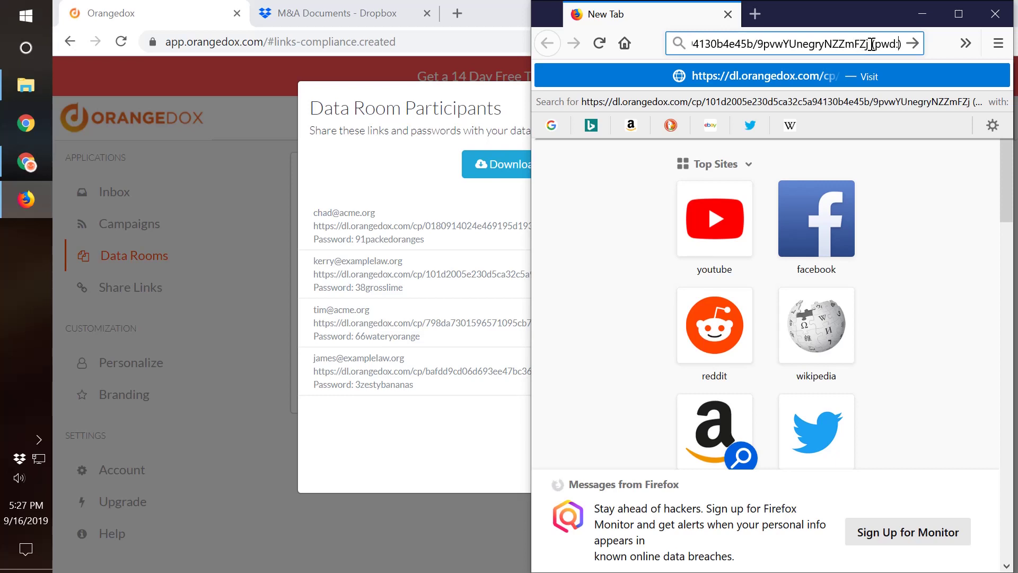
{"action": "left_click_drag", "start_coordinate": [872, 44], "coordinate": [902, 44]}
{"action": "key", "text": "BackSpace"}
{"action": "key", "text": "BackSpace"}
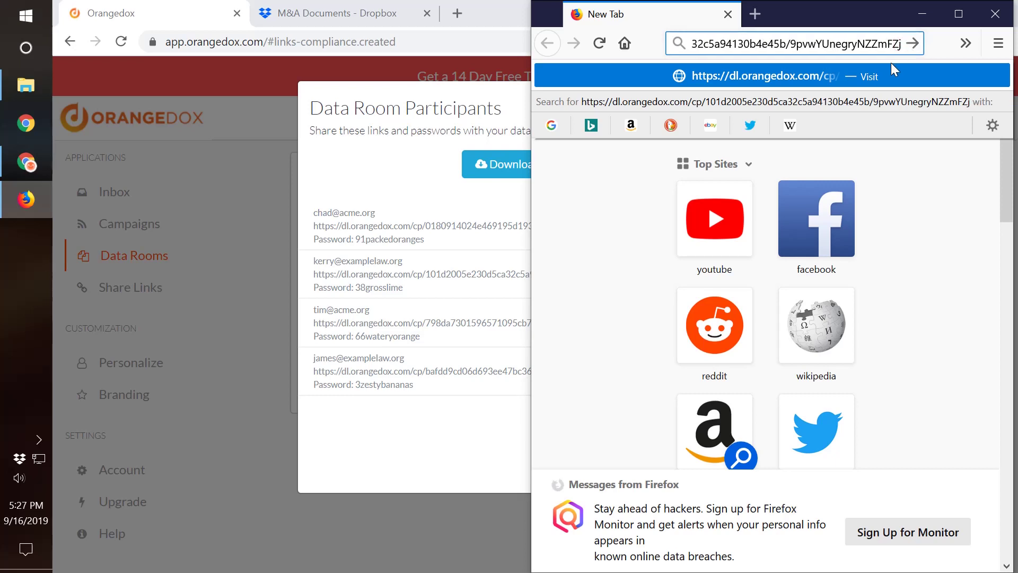
{"action": "left_click", "coordinate": [890, 66]}
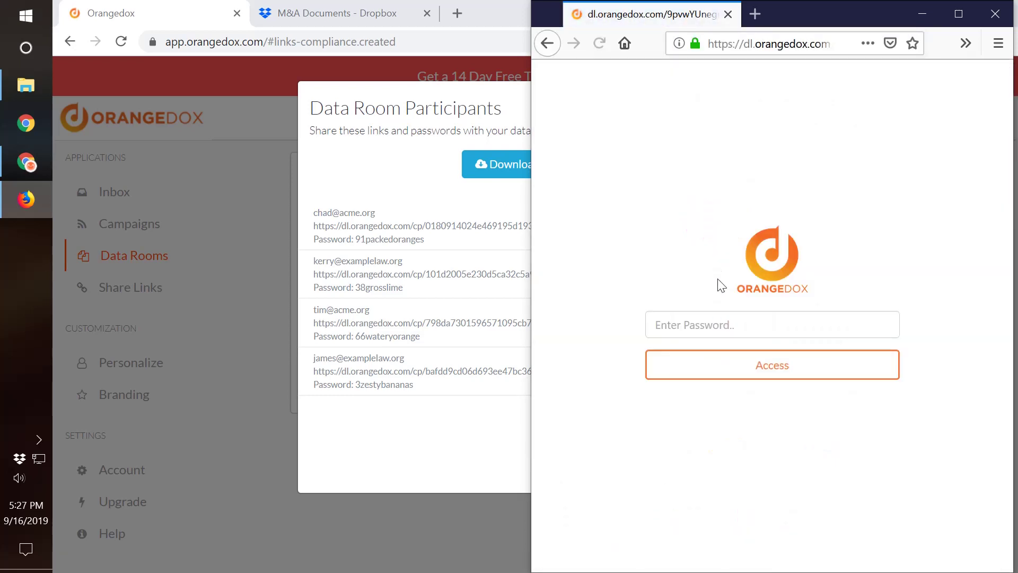
{"action": "left_click", "coordinate": [723, 326]}
{"action": "key", "text": "ctrl+v"}
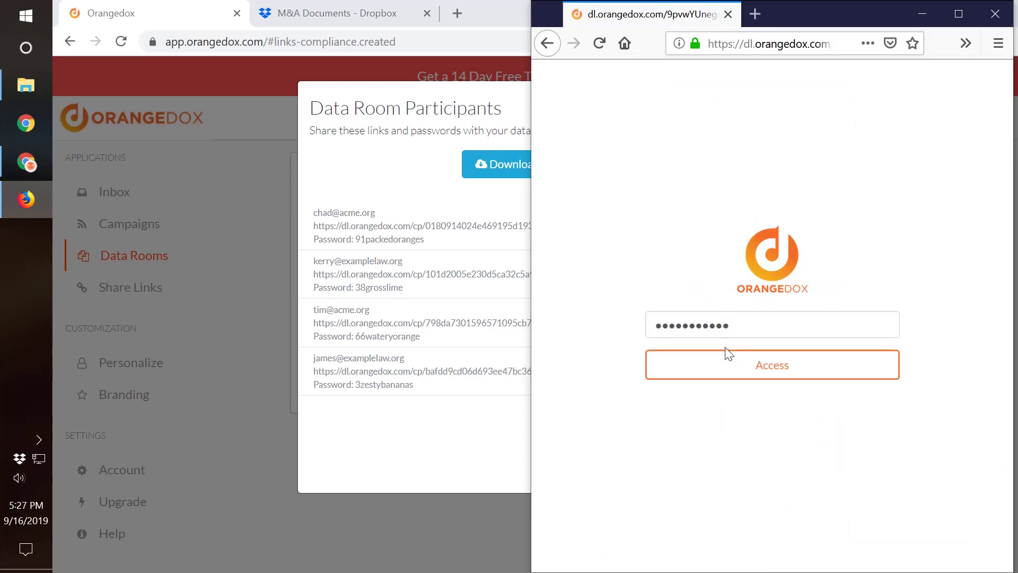
{"action": "left_click", "coordinate": [728, 356]}
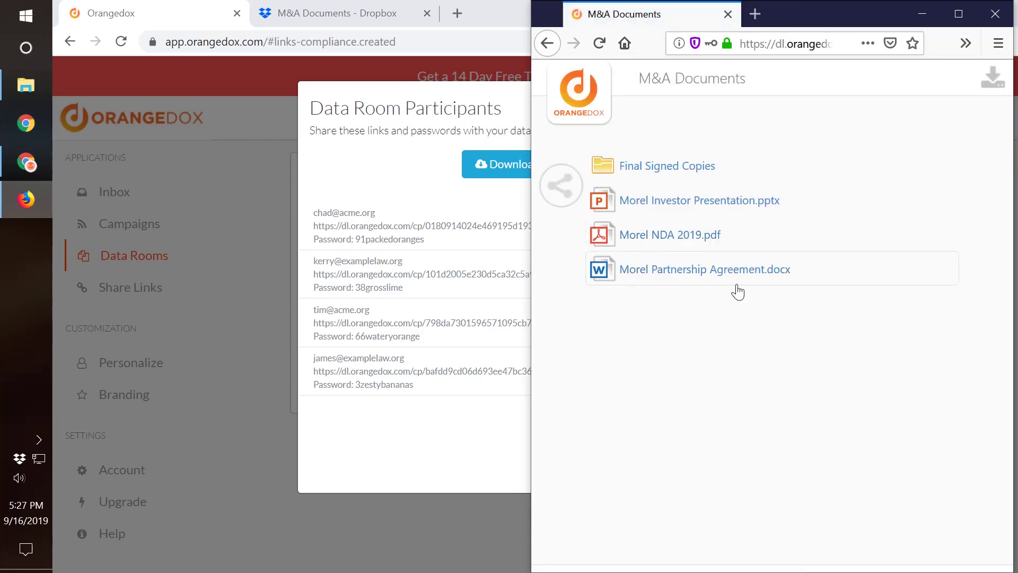
- Preview Morel Partnership Agreement.docx, start then cancel its download, and go back
{"action": "left_click", "coordinate": [677, 281]}
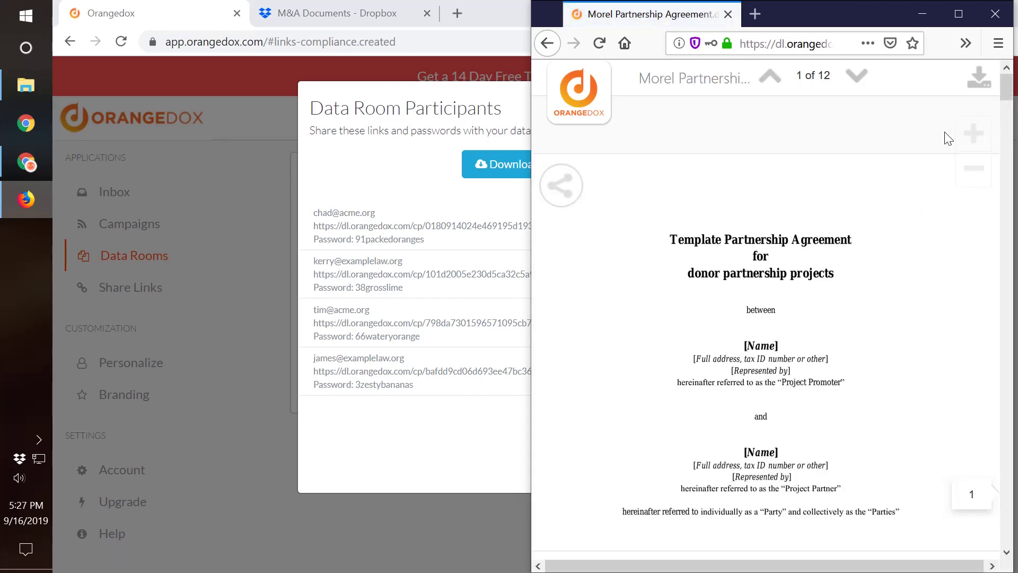
{"action": "scroll", "coordinate": [813, 375], "scroll_direction": "down", "scroll_amount": 15}
{"action": "left_click", "coordinate": [977, 81]}
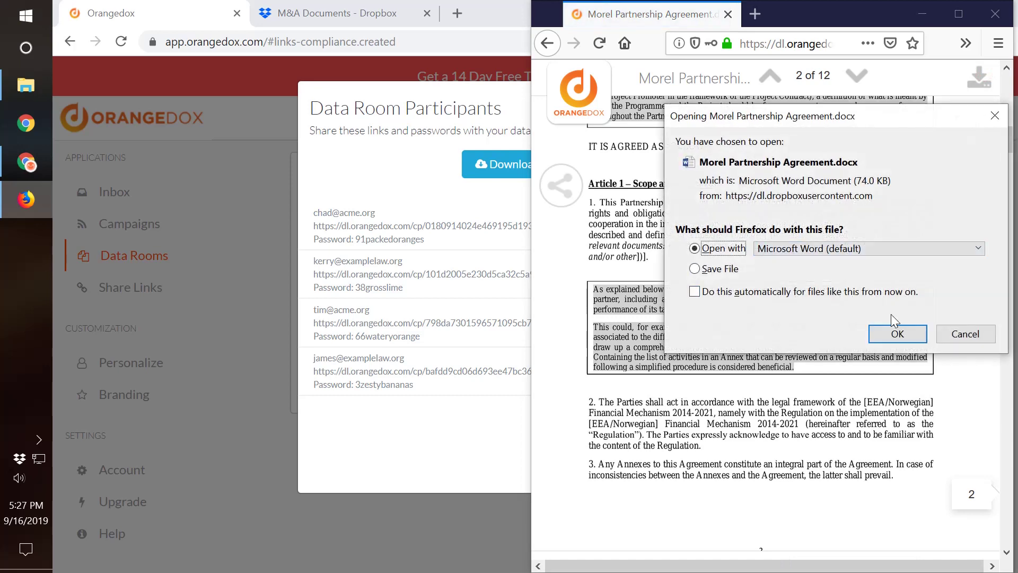
{"action": "left_click", "coordinate": [962, 334]}
{"action": "left_click", "coordinate": [550, 44]}
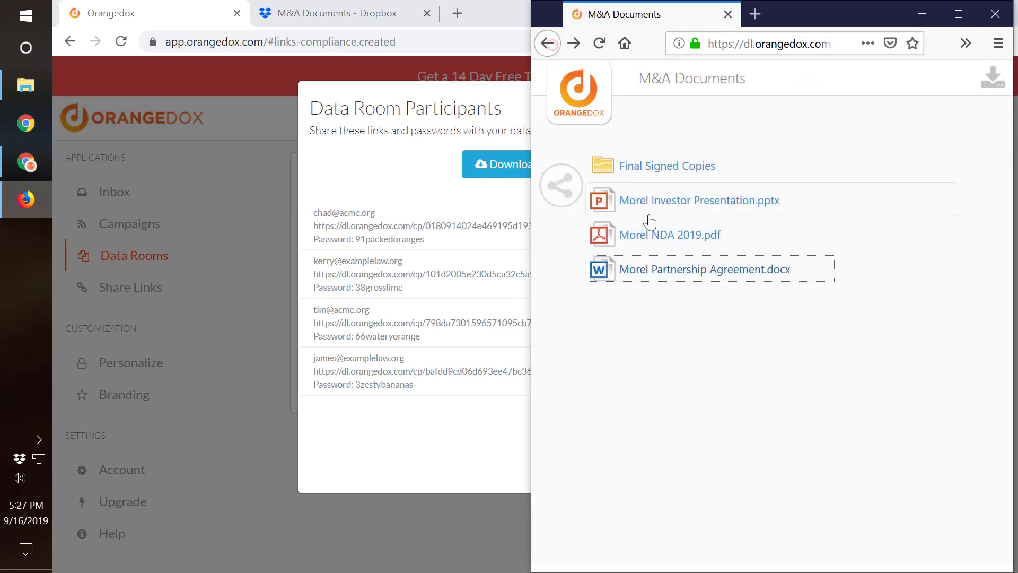
- Preview Morel NDA 2019.pdf, start then cancel its download, and go back
{"action": "left_click", "coordinate": [660, 234]}
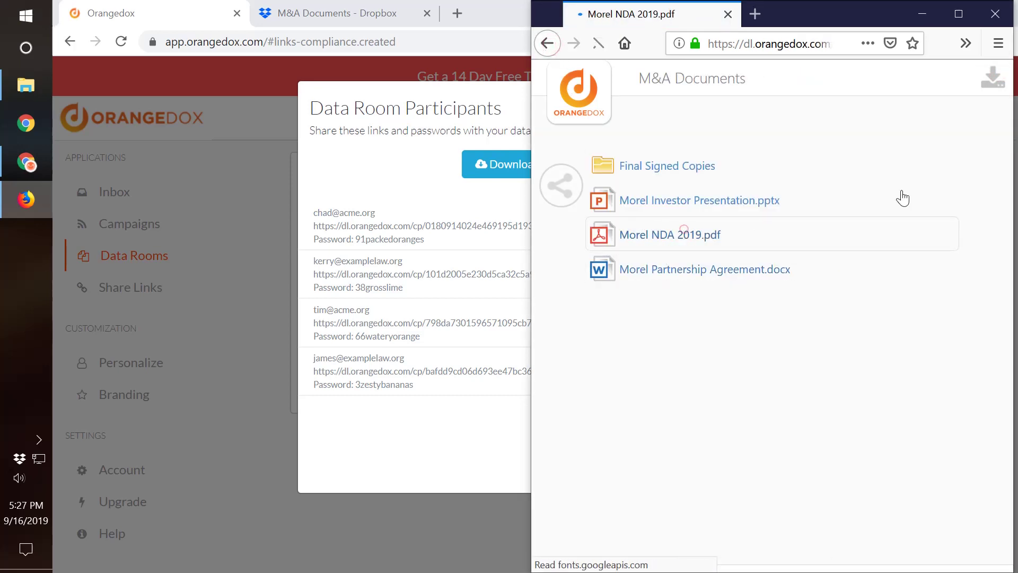
{"action": "scroll", "coordinate": [959, 114], "scroll_direction": "down", "scroll_amount": 15}
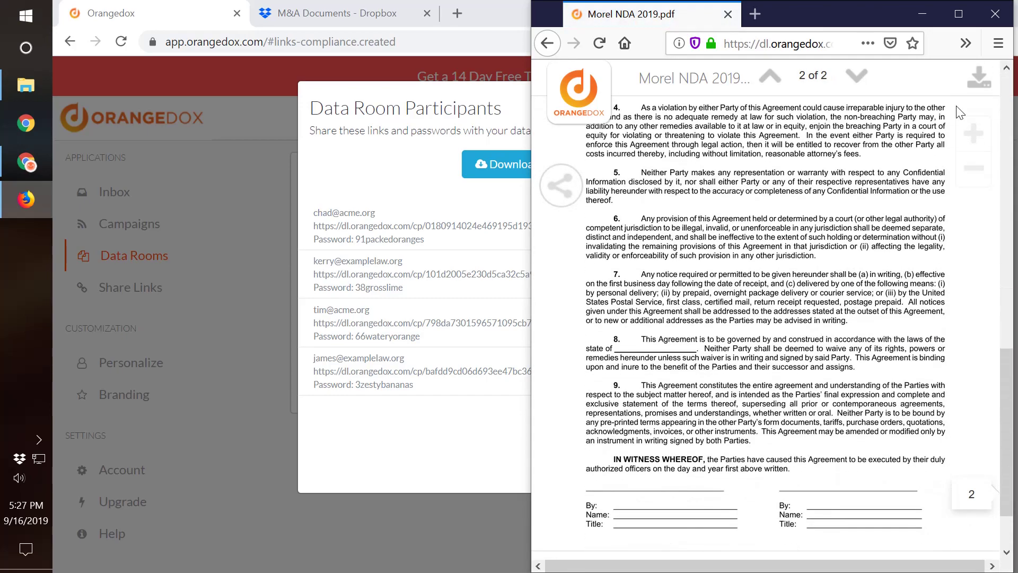
{"action": "left_click", "coordinate": [979, 77]}
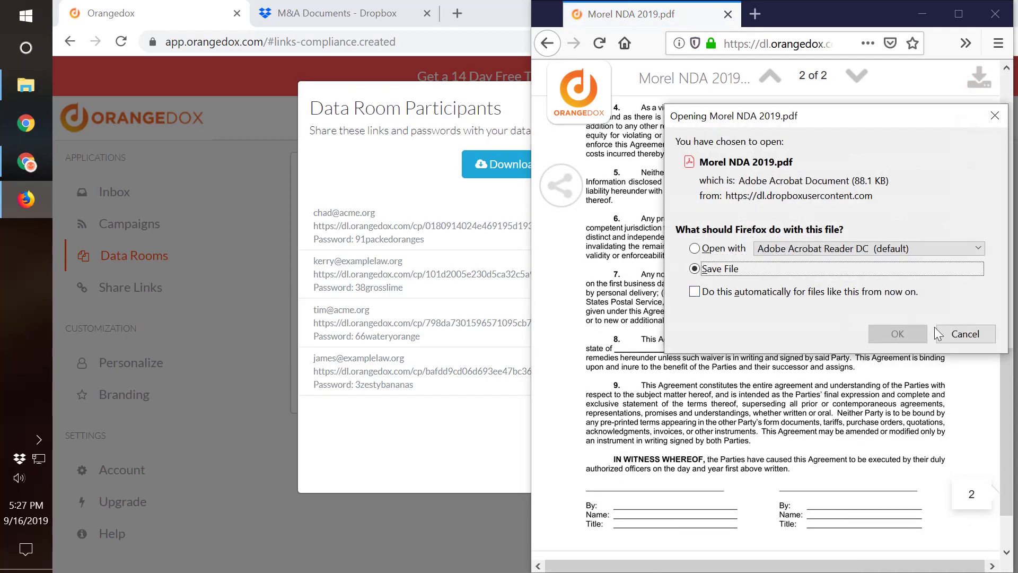
{"action": "left_click", "coordinate": [964, 334]}
{"action": "left_click", "coordinate": [555, 46]}
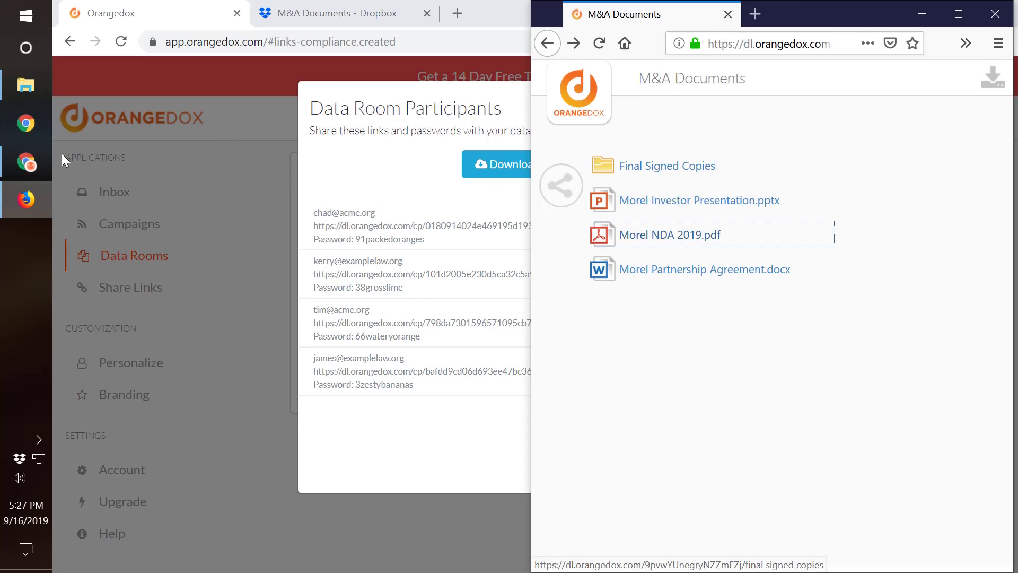
- Drag 'Morel NDA 2019 - signed.pdf' into Dropbox's Final Signed Copies folder, then return to Firefox
{"action": "left_click", "coordinate": [19, 85]}
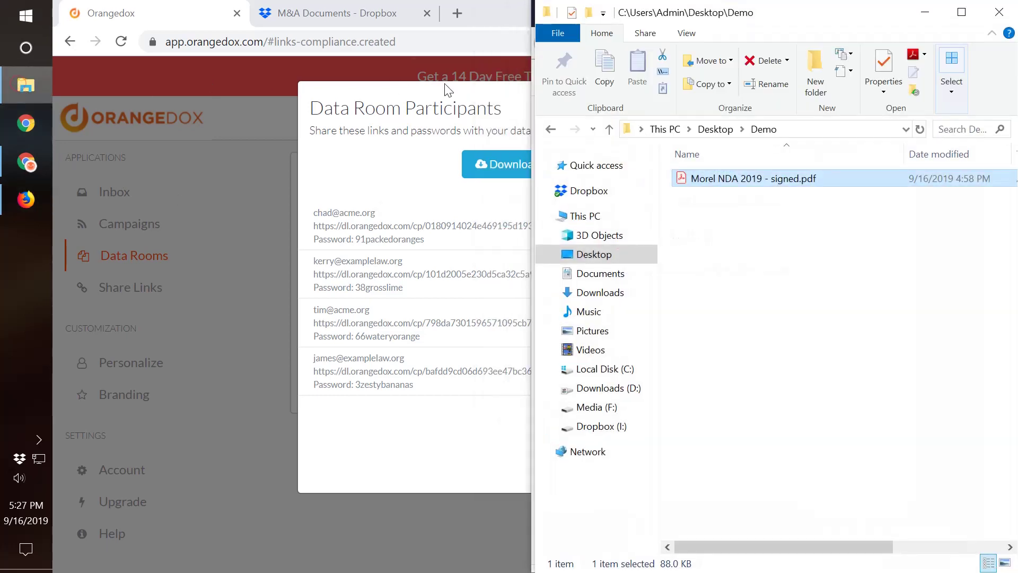
{"action": "left_click", "coordinate": [381, 20]}
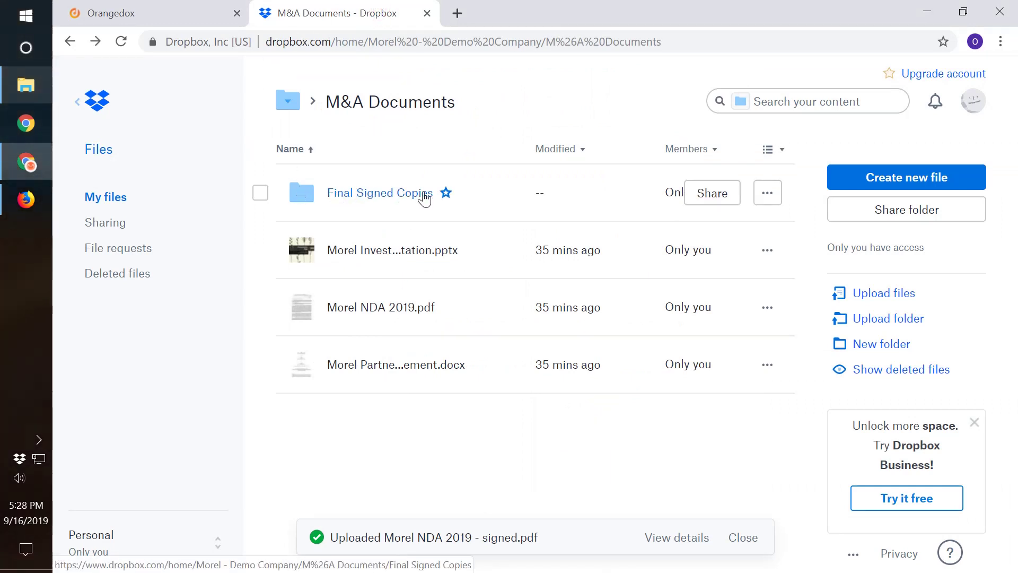
{"action": "left_click", "coordinate": [16, 89]}
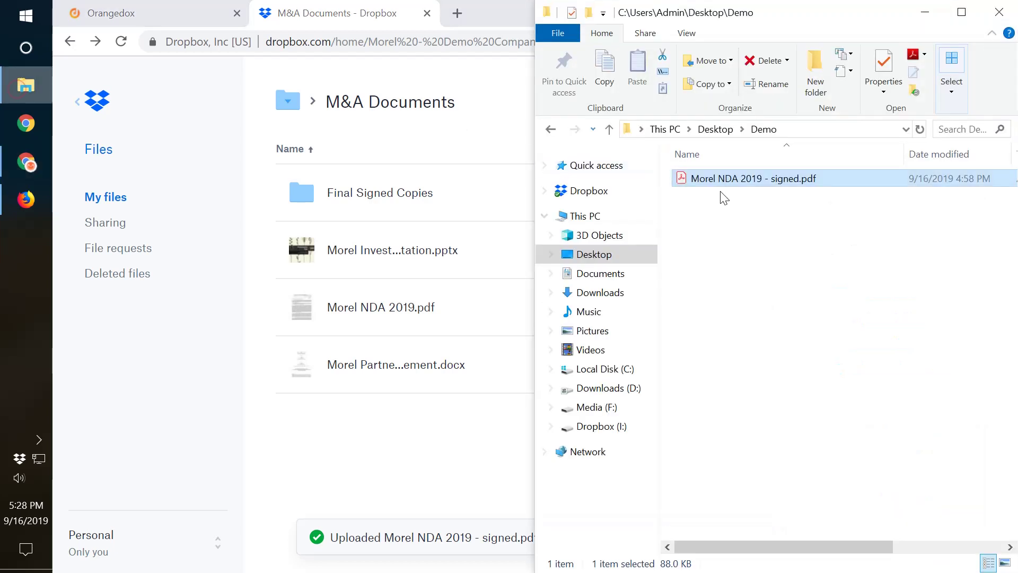
{"action": "left_click_drag", "start_coordinate": [736, 184], "coordinate": [370, 191]}
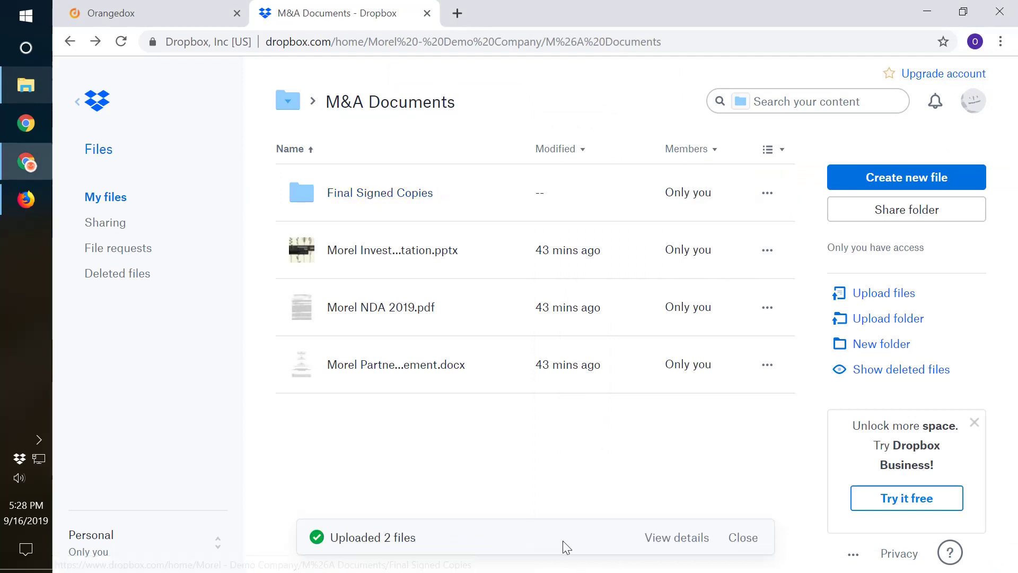
{"action": "left_click", "coordinate": [37, 196]}
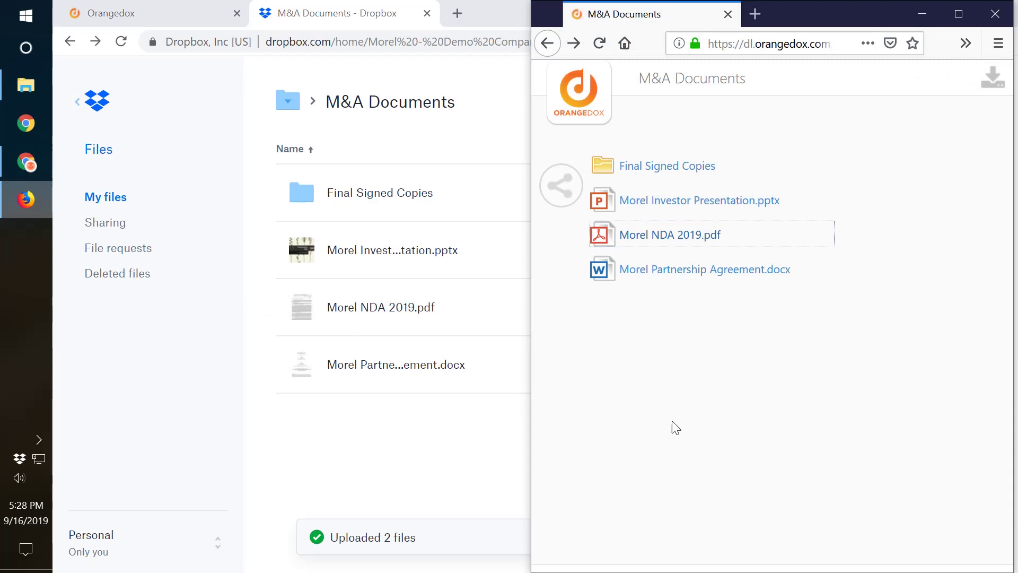
- As the guest, open Final Signed Copies to confirm the signed NDA, then go back to M&A Documents
{"action": "left_click", "coordinate": [695, 173]}
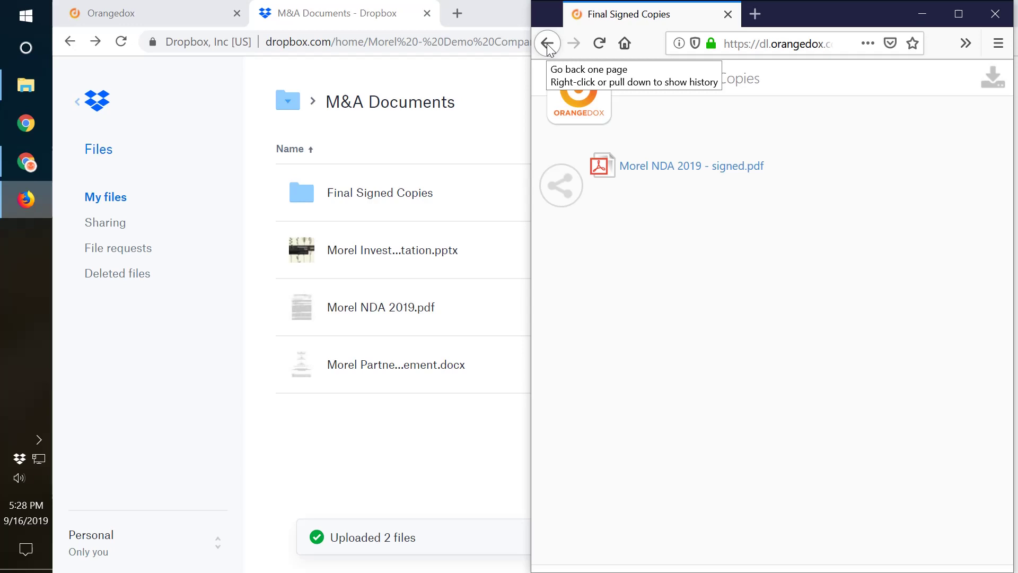
{"action": "left_click", "coordinate": [547, 45]}
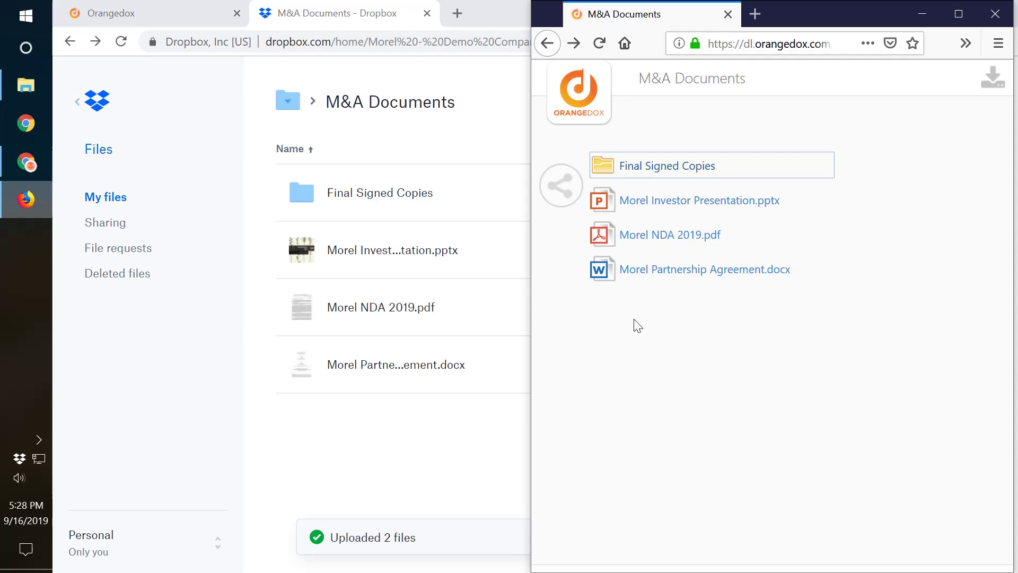
- Return to the Orangedox Data Rooms list and show Acme Acquisition's viewers at 33% and 52%
{"action": "left_click", "coordinate": [930, 15]}
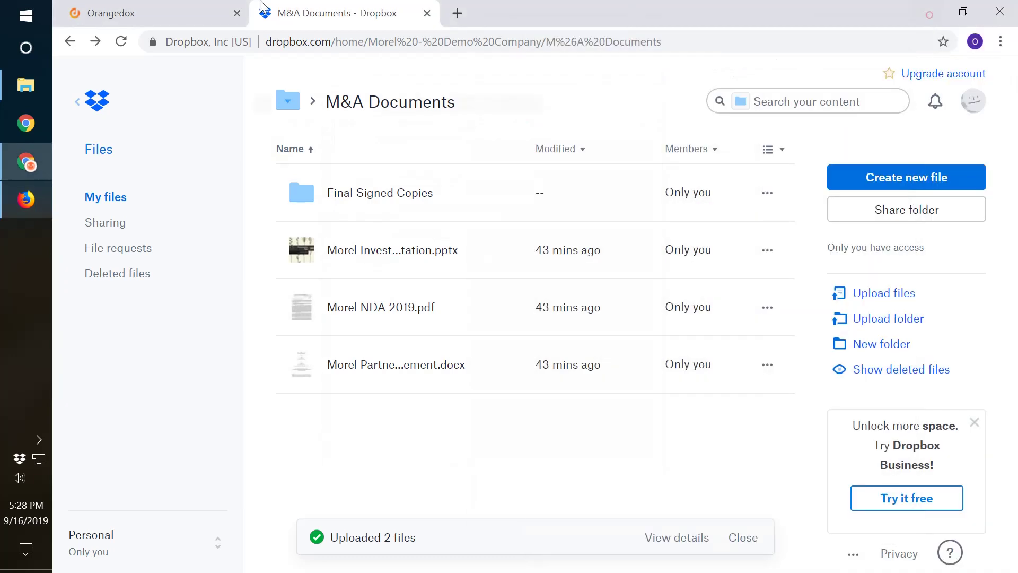
{"action": "left_click", "coordinate": [207, 5]}
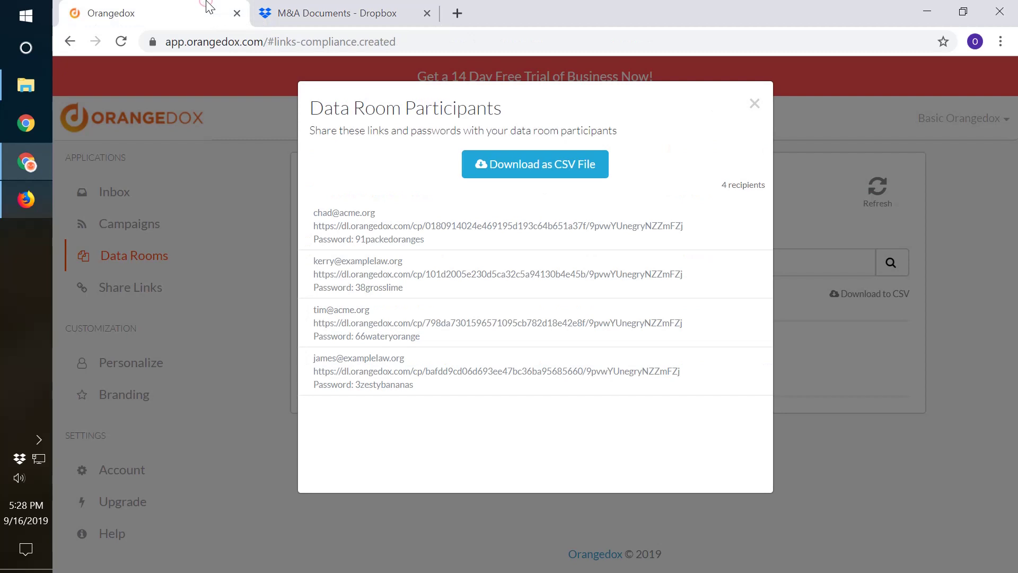
{"action": "left_click", "coordinate": [754, 104]}
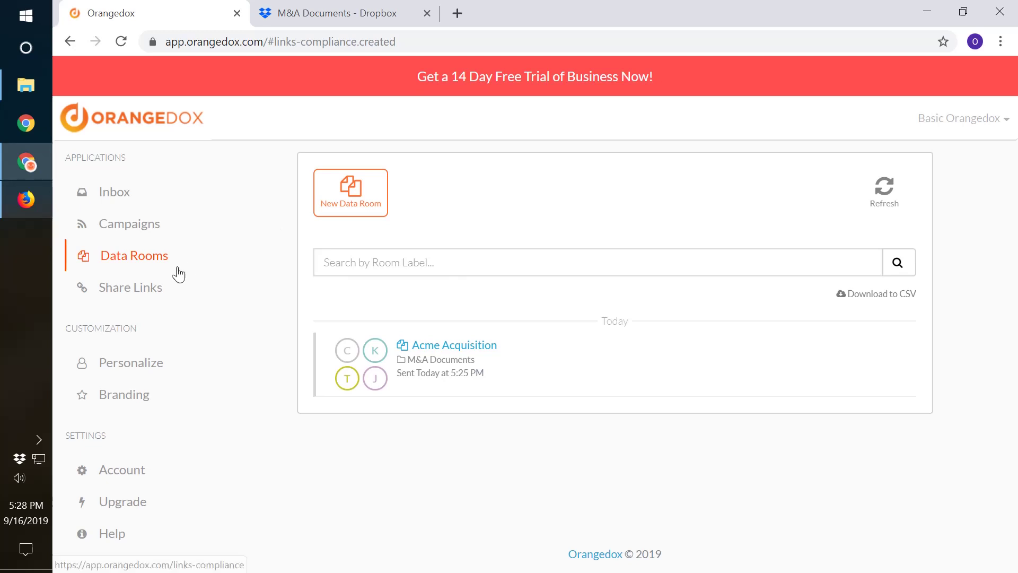
{"action": "left_click", "coordinate": [147, 260]}
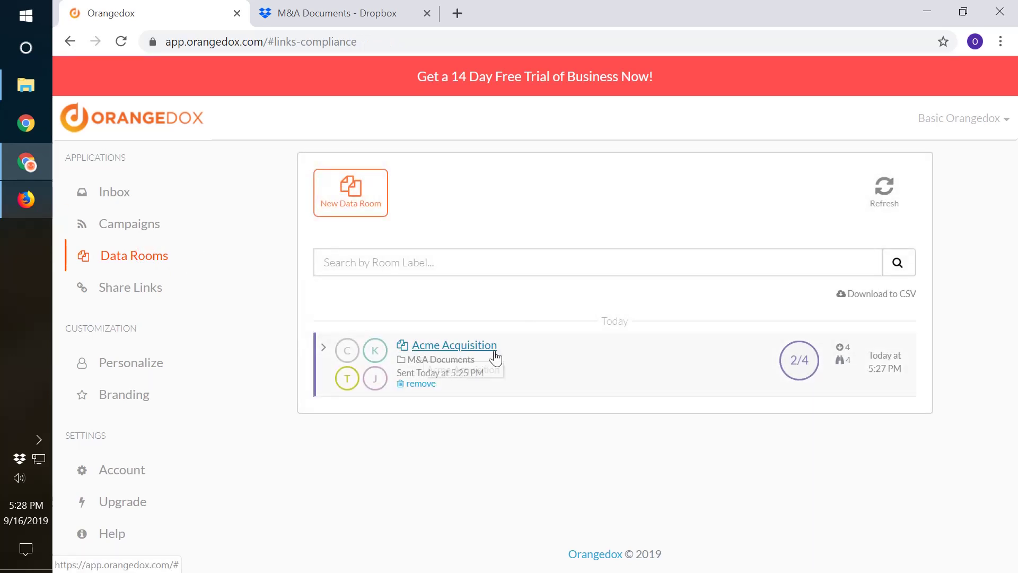
{"action": "mouse_move", "coordinate": [810, 365]}
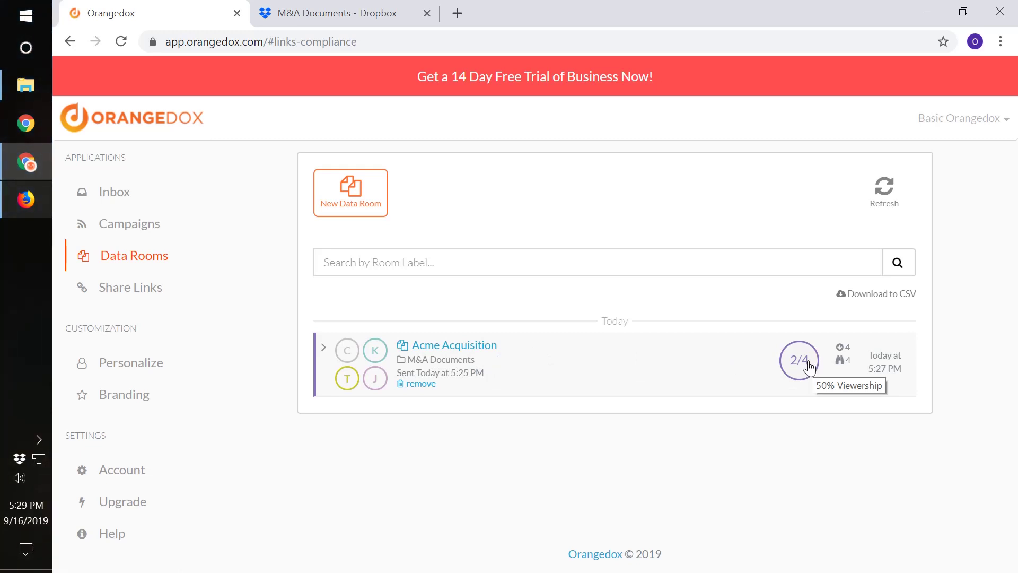
{"action": "left_click", "coordinate": [744, 373]}
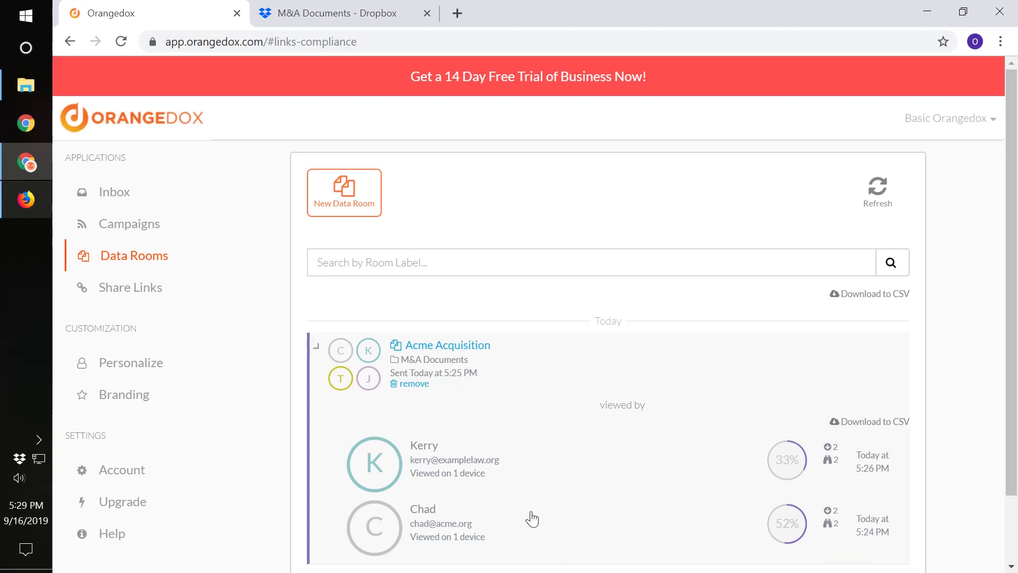
{"action": "left_click", "coordinate": [536, 471]}
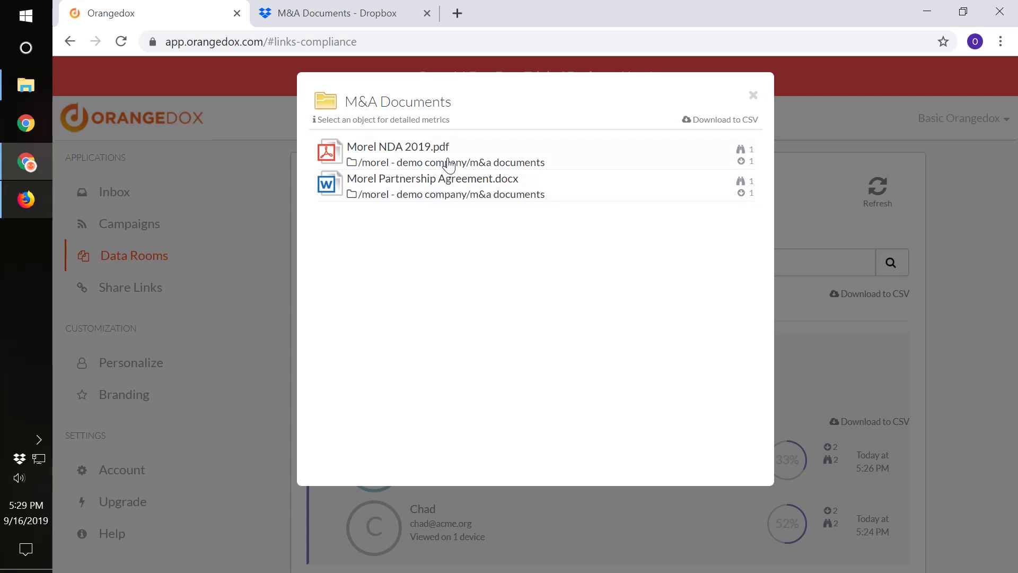
{"action": "left_click", "coordinate": [449, 165]}
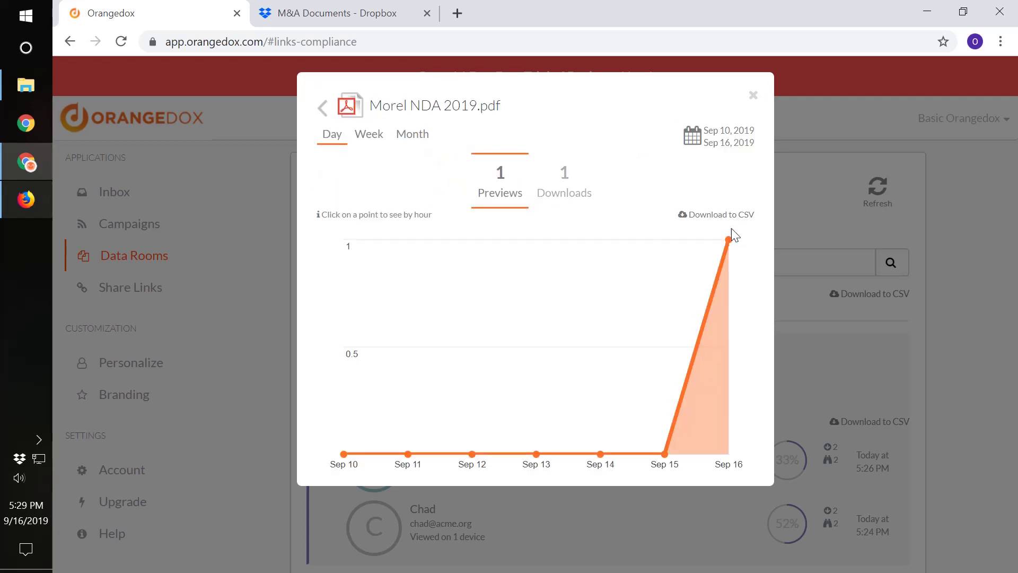
{"action": "mouse_move", "coordinate": [729, 241]}
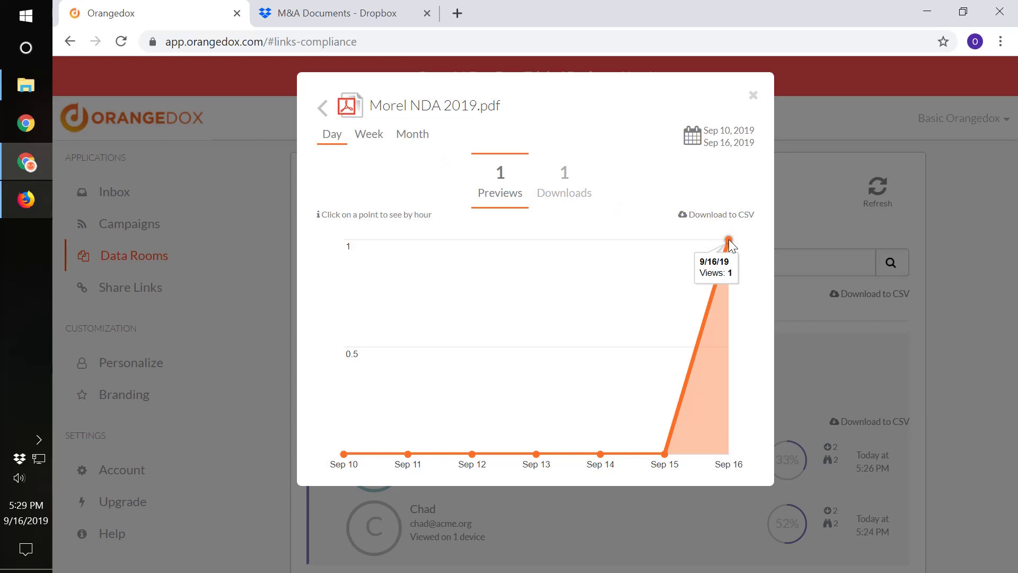
{"action": "left_click", "coordinate": [729, 240]}
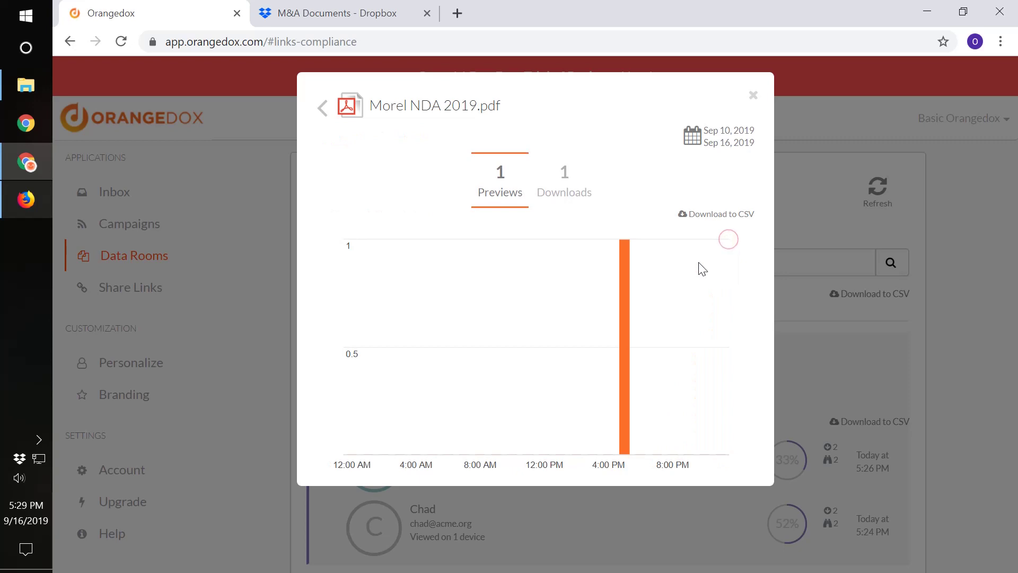
{"action": "mouse_move", "coordinate": [630, 306]}
{"action": "left_click", "coordinate": [754, 95]}
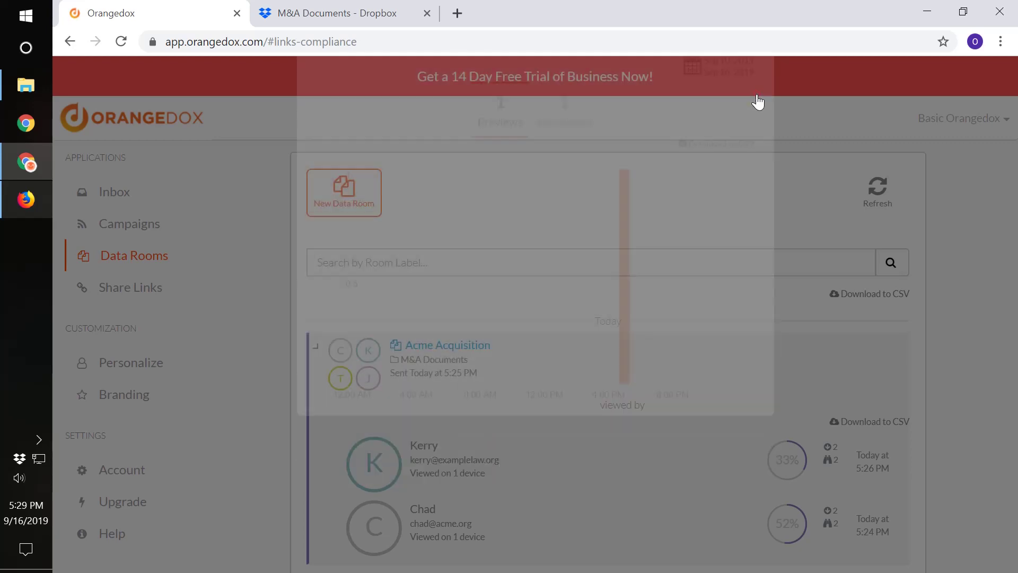
{"action": "left_click", "coordinate": [604, 532]}
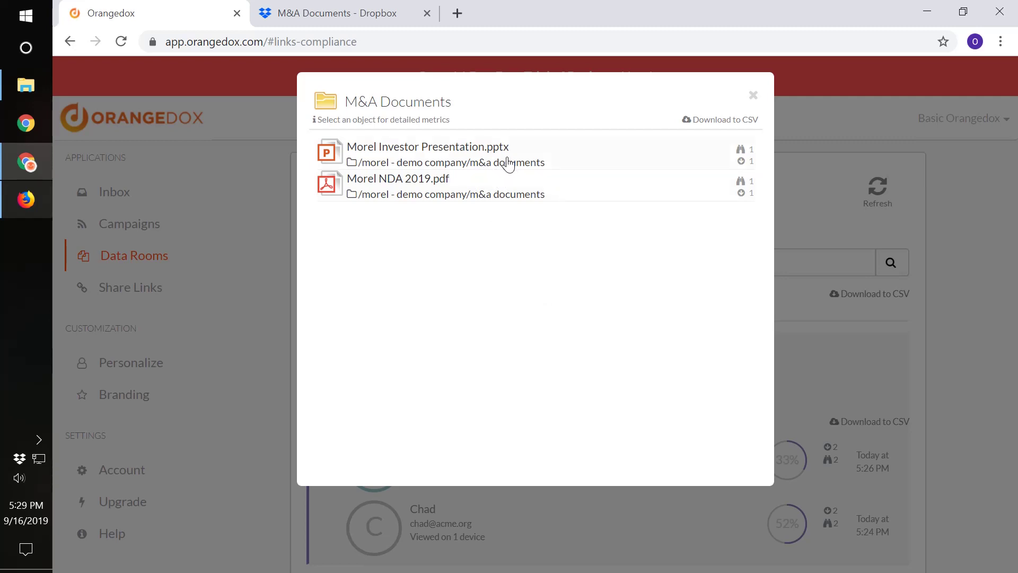
{"action": "left_click", "coordinate": [509, 159]}
{"action": "mouse_move", "coordinate": [340, 352]}
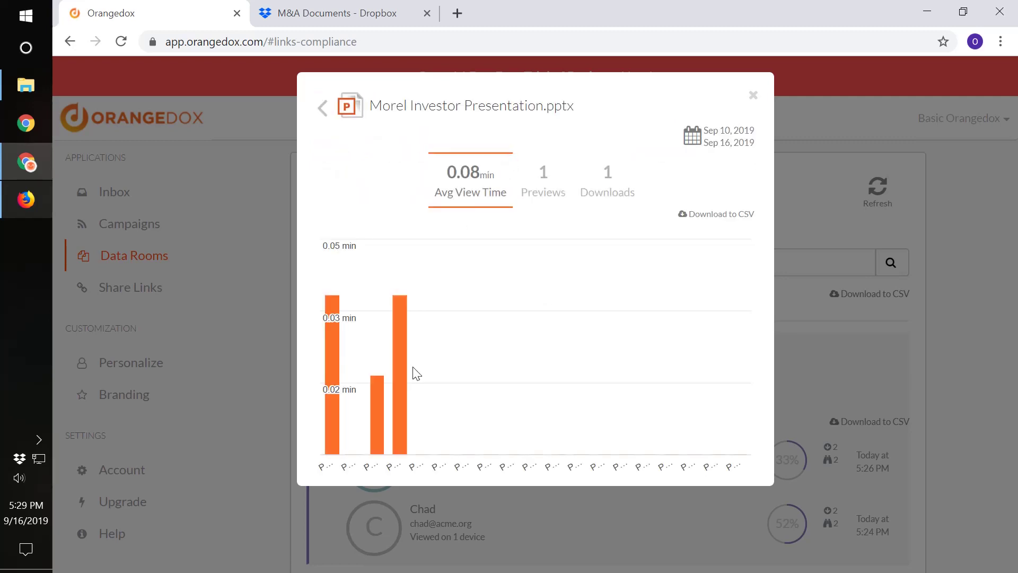
{"action": "left_click", "coordinate": [533, 202]}
{"action": "mouse_move", "coordinate": [729, 244]}
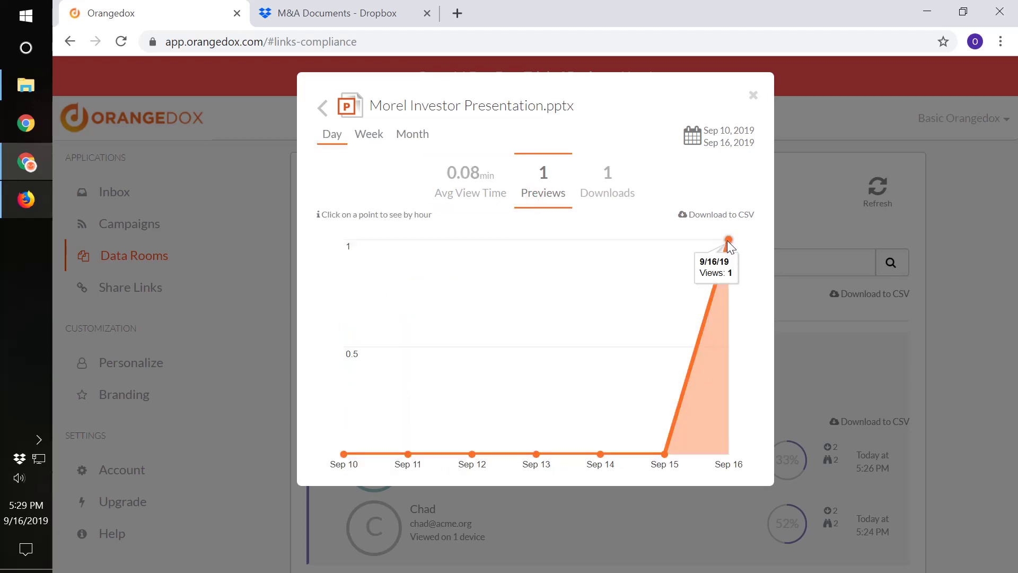
- Close the presentation metrics and collapse Acme Acquisition to its 2/4 viewership, 4 previews, 4 downloads summary
{"action": "left_click", "coordinate": [753, 98]}
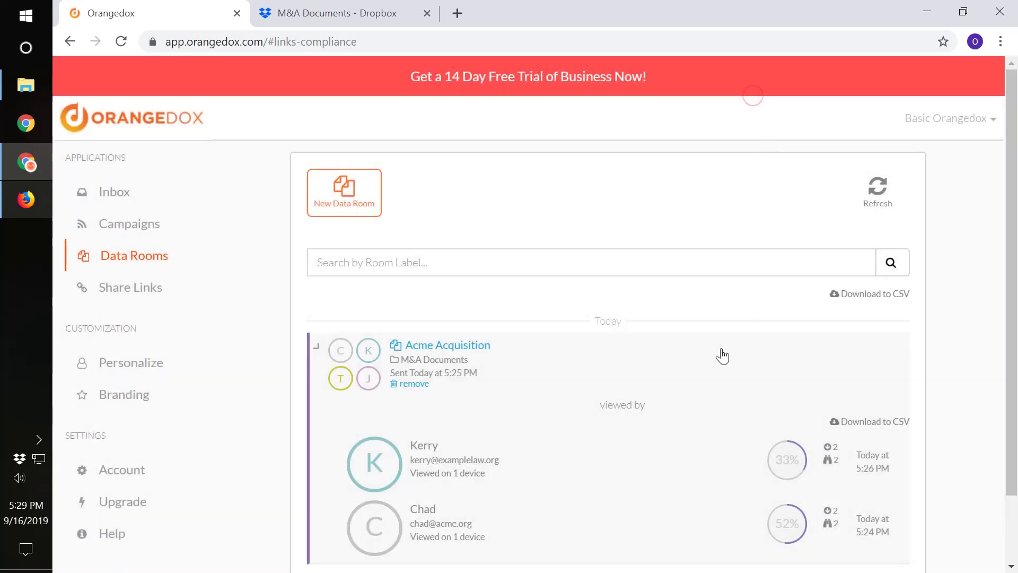
{"action": "left_click", "coordinate": [623, 374]}
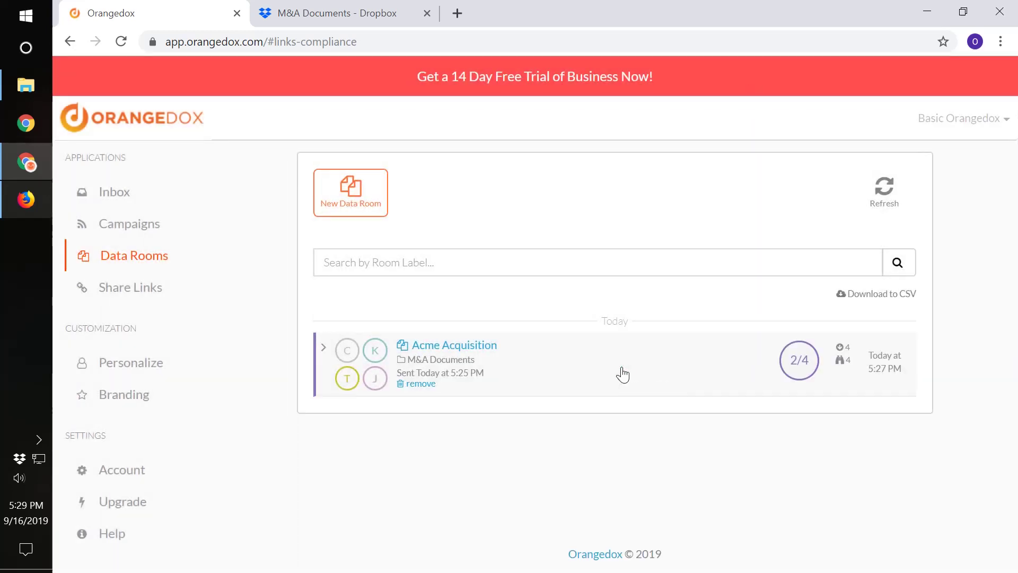